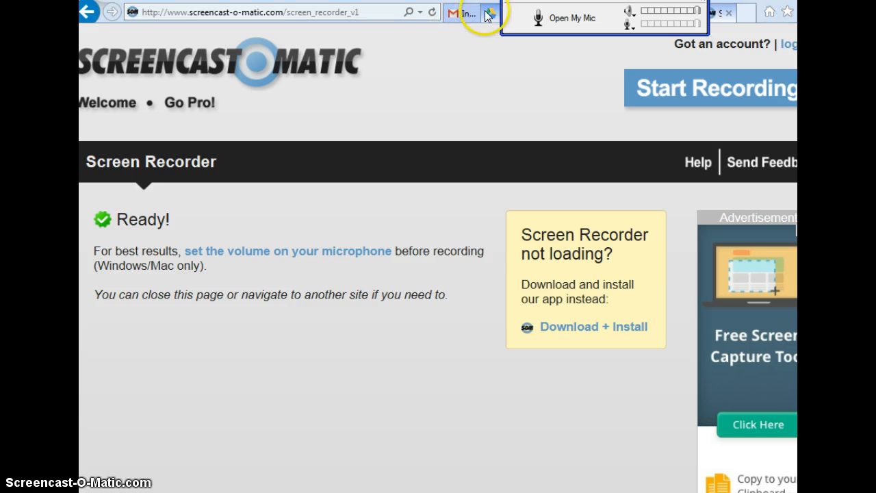
- Bring up the Gmail inbox and open Google+ from it
left_click(467, 15)
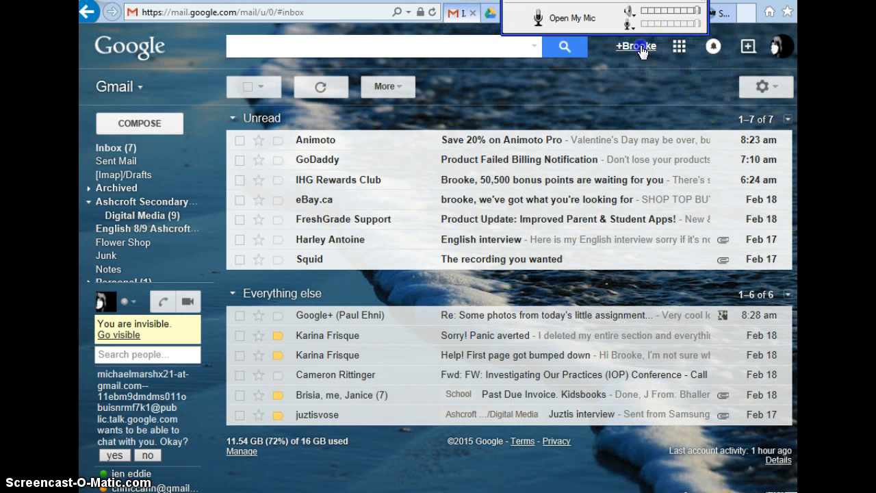
left_click(639, 45)
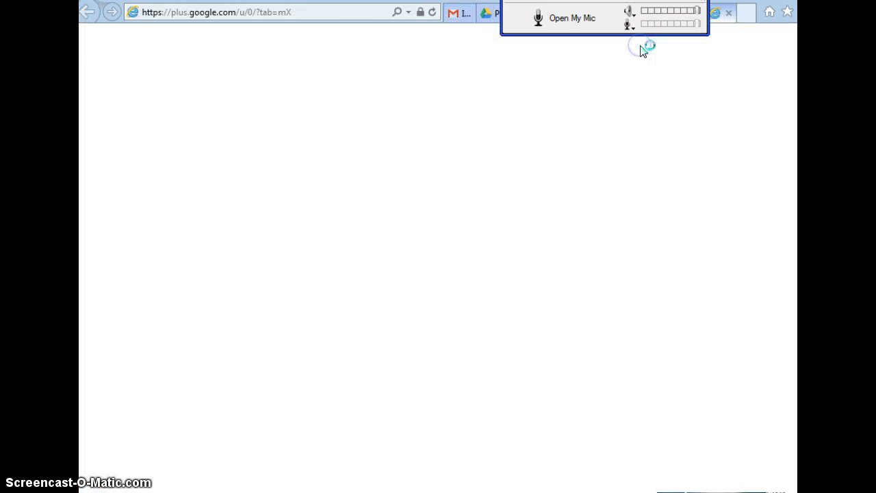
left_click(370, 212)
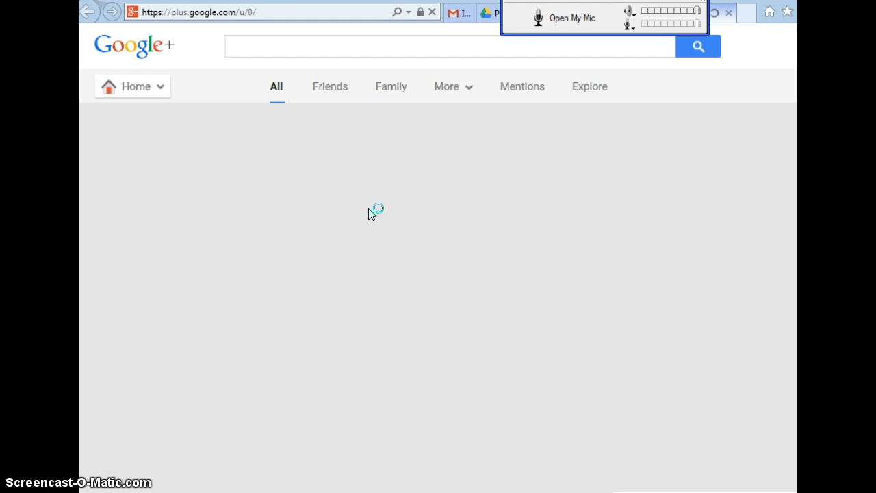
- Go to the Google+ communities and open the SD74 Digital Media Arts community
left_click(141, 86)
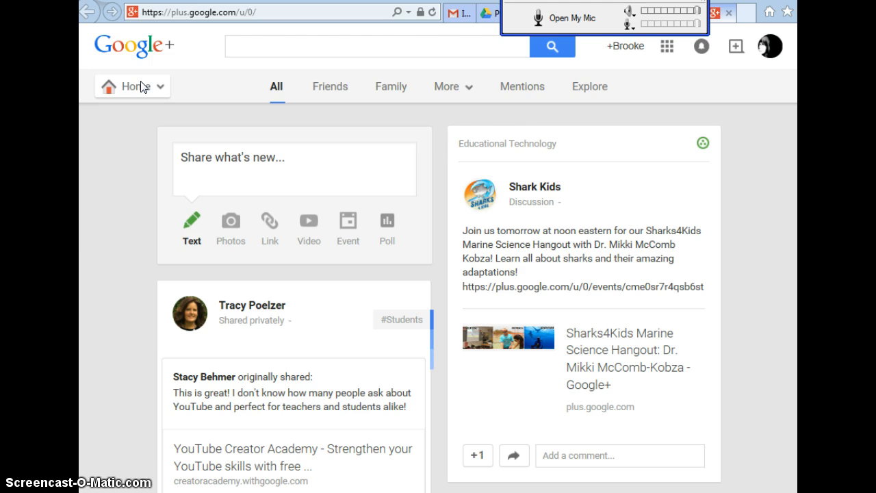
left_click(141, 87)
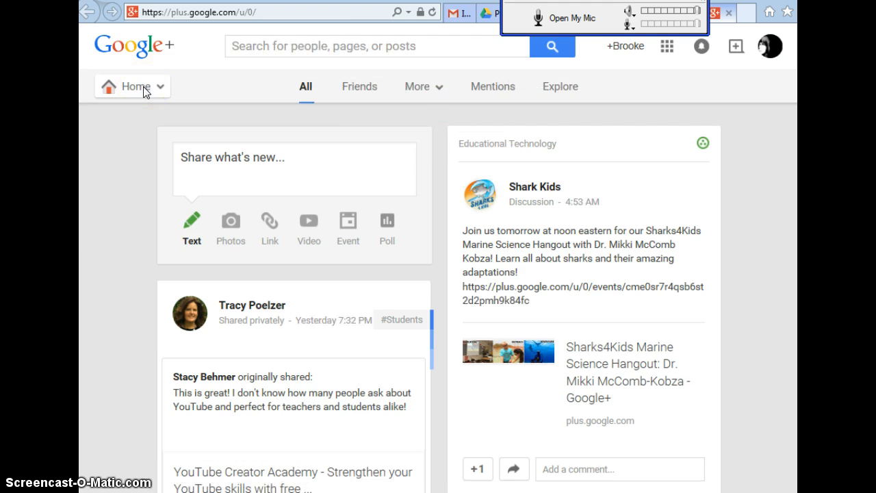
left_click(143, 90)
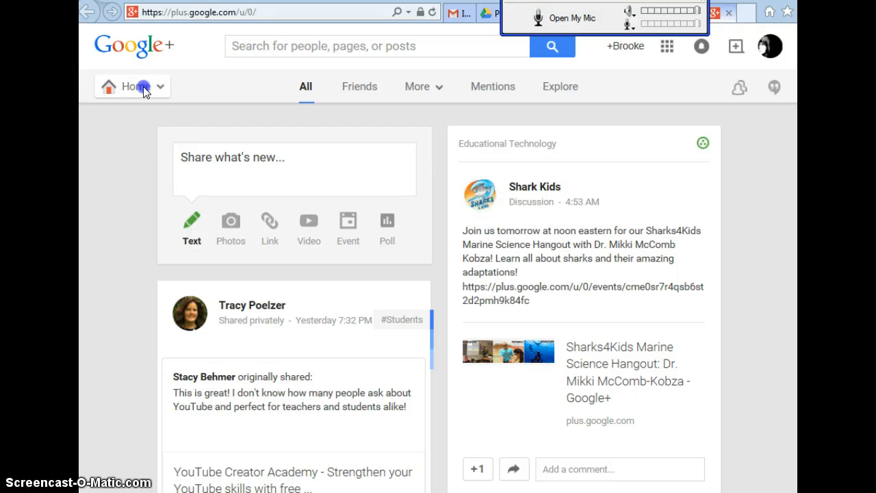
left_click(131, 237)
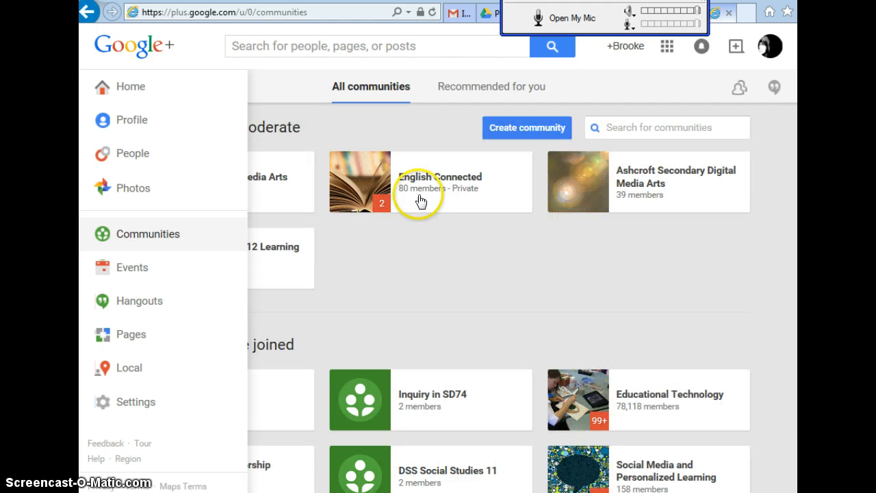
left_click(232, 190)
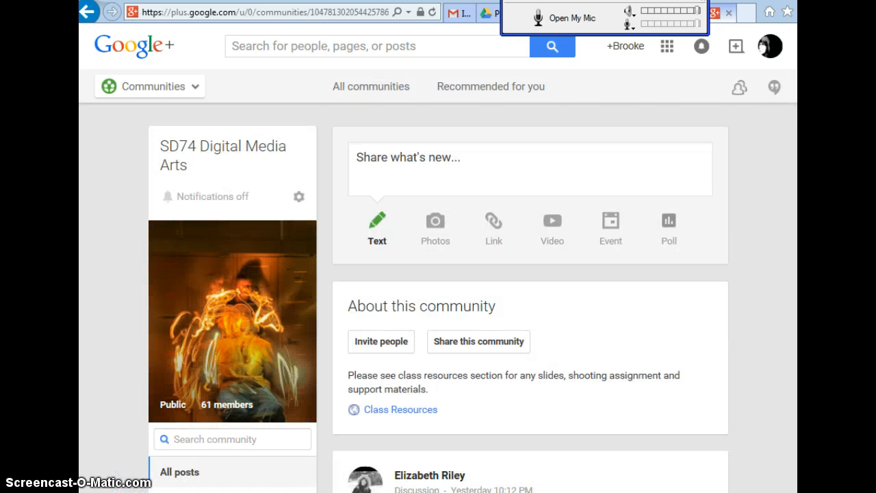
- View the first light-painting photo in the community post about today's little assignment
scroll(438, 308, "down", 4)
scroll(438, 308, "up", 4)
scroll(438, 308, "down", 2)
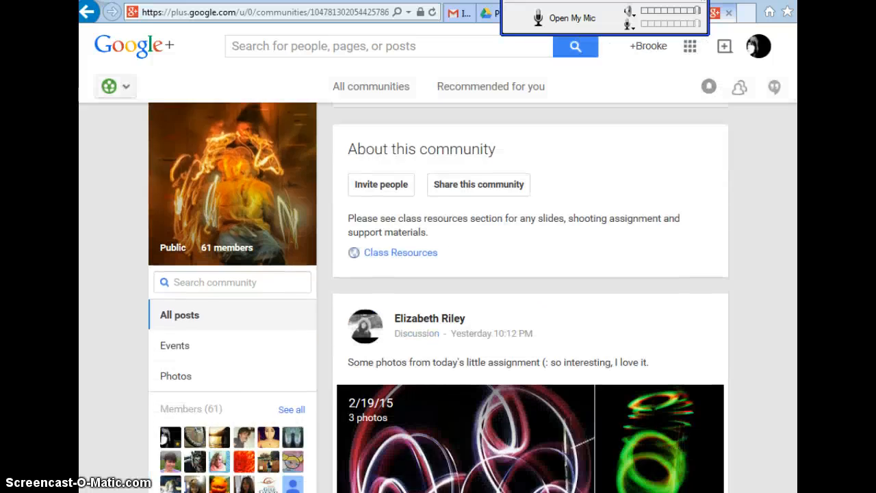
scroll(438, 308, "down", 3)
left_click(541, 305)
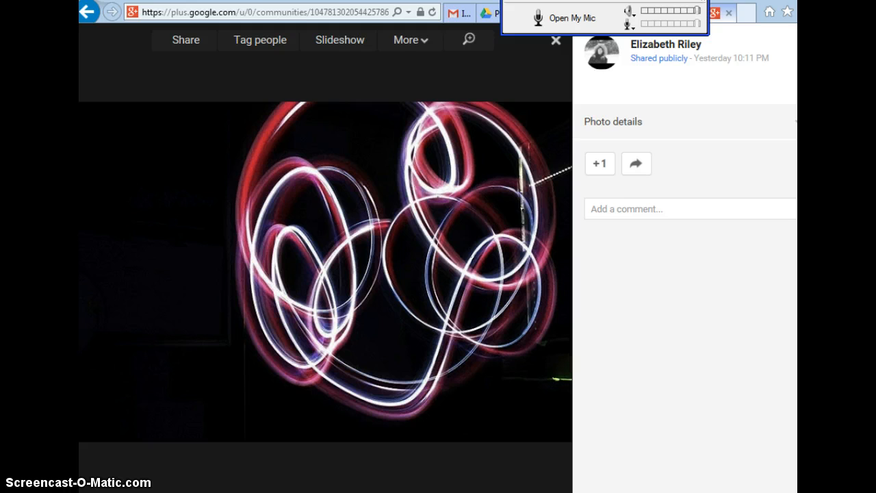
- Shrink and reposition the browser window, and view the green light-circle photo from the same post
key("super+Down")
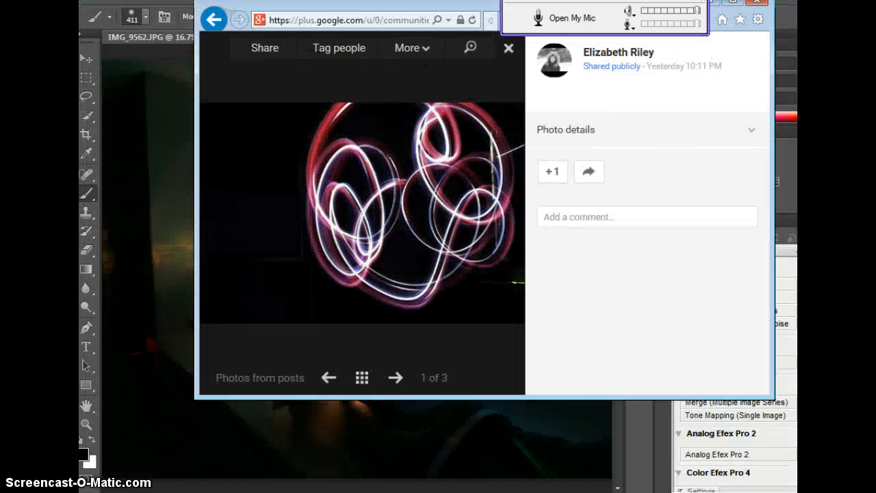
left_click_drag(768, 24, 765, 86)
left_click(507, 113)
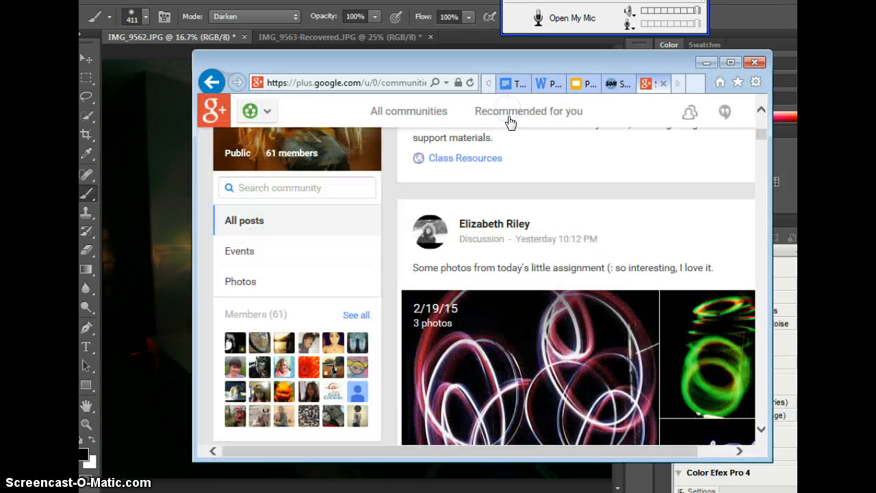
left_click(707, 336)
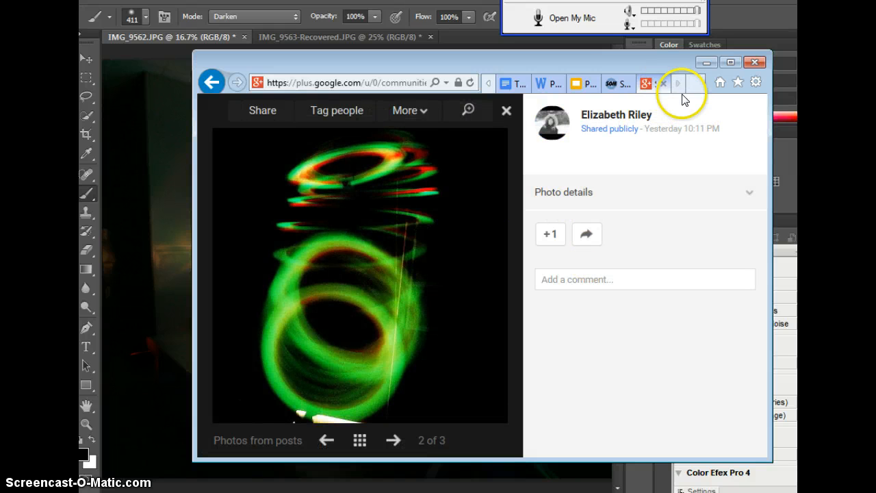
left_click(211, 82)
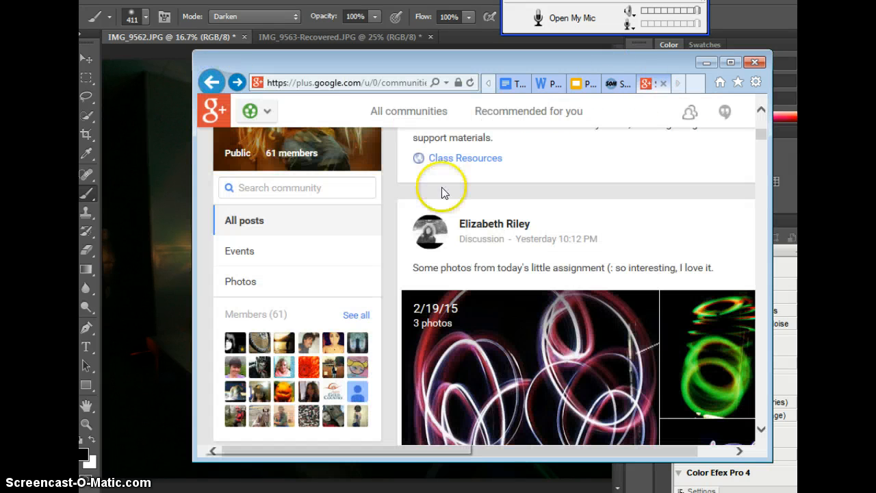
- View photos from the 2015-02-18 album and a green-and-pink light painting in the community's other posts
left_click_drag(760, 134, 760, 180)
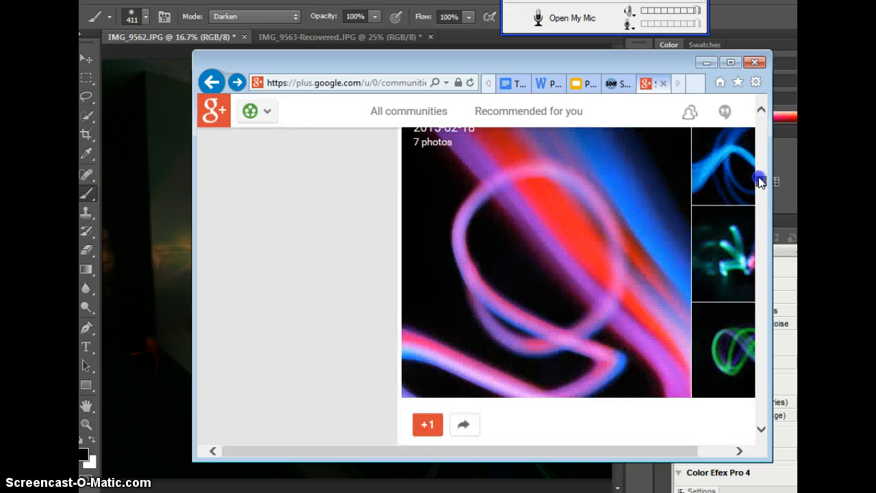
left_click(552, 291)
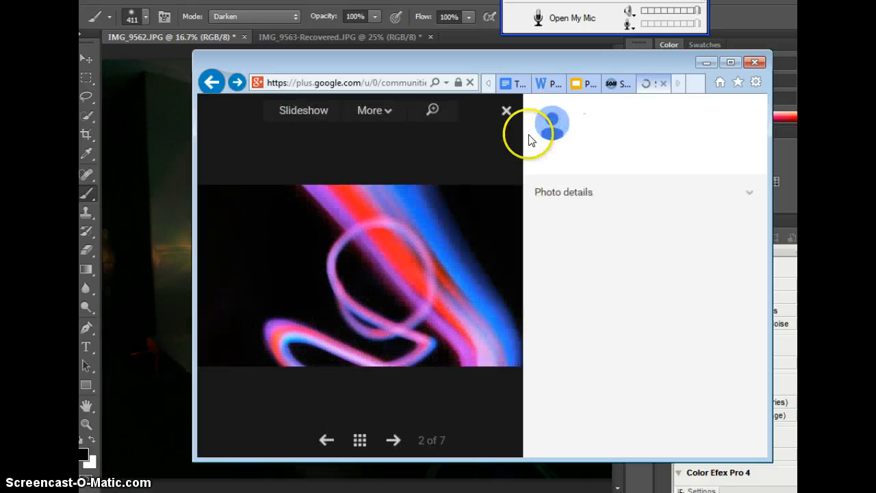
left_click(394, 442)
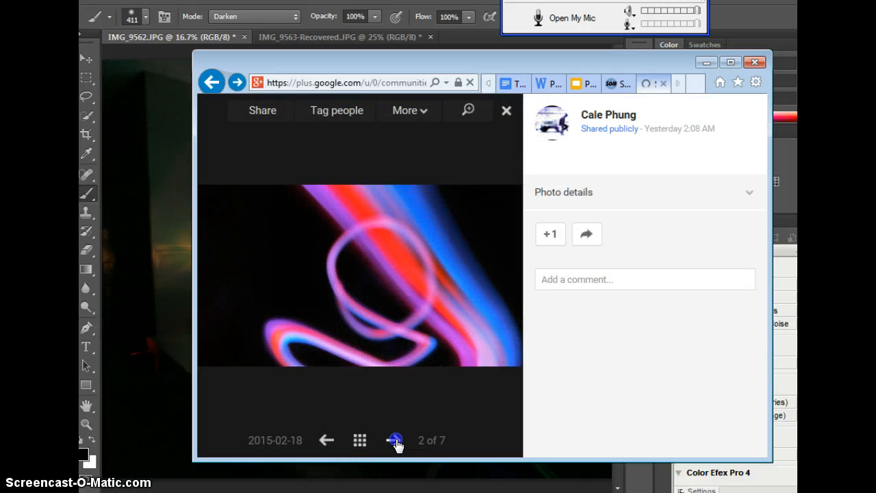
left_click(507, 111)
left_click_drag(757, 178, 760, 166)
left_click(488, 283)
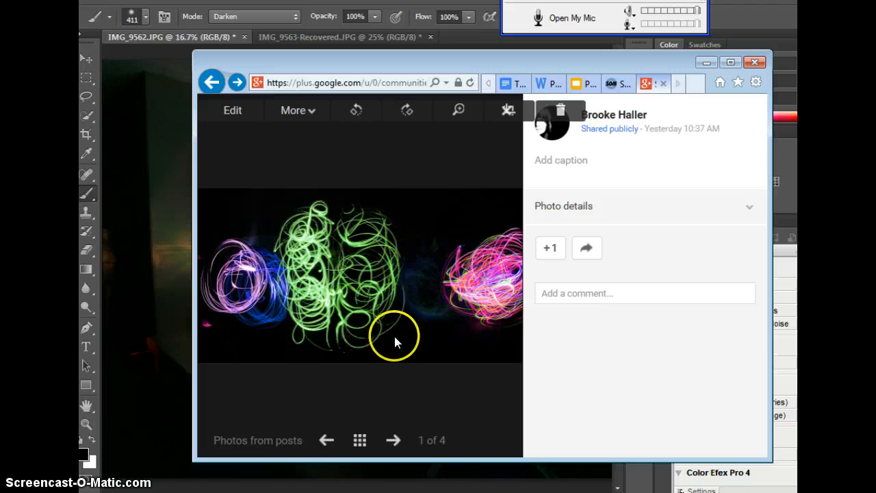
- Switch to Photoshop and add a Levels adjustment layer to IMG_9562.JPG with the black input level at 9
left_click(705, 64)
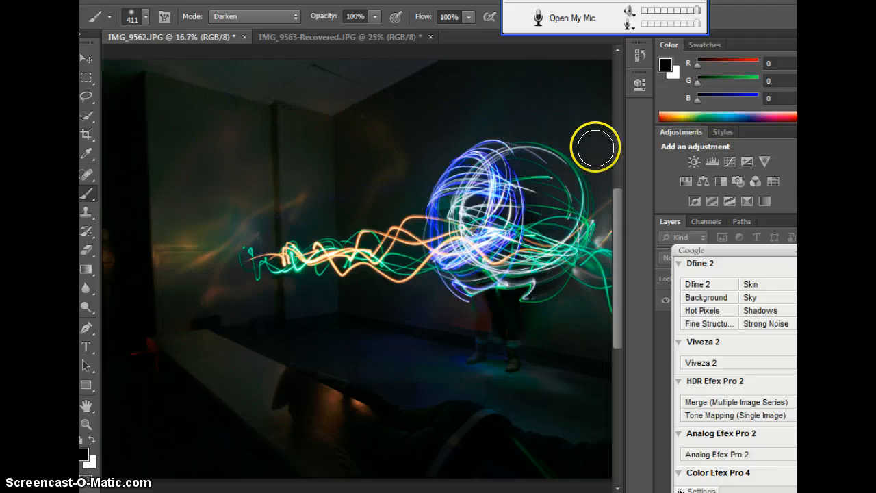
left_click(712, 164)
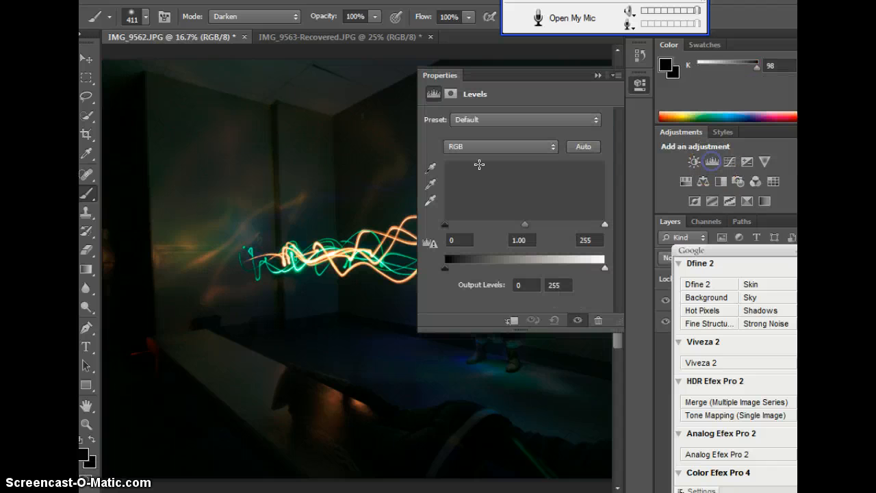
left_click_drag(446, 228, 447, 228)
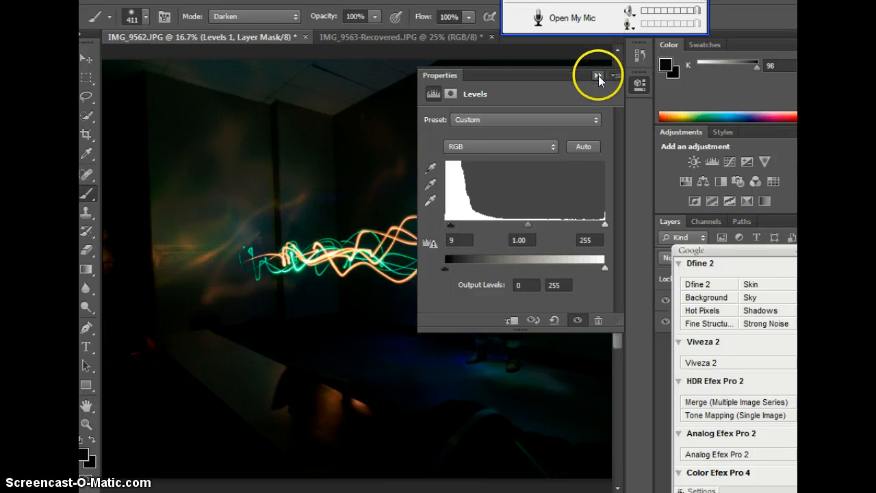
- Raise the Levels black input level to 42 and add a second Levels adjustment layer with default settings
left_click_drag(452, 228, 471, 226)
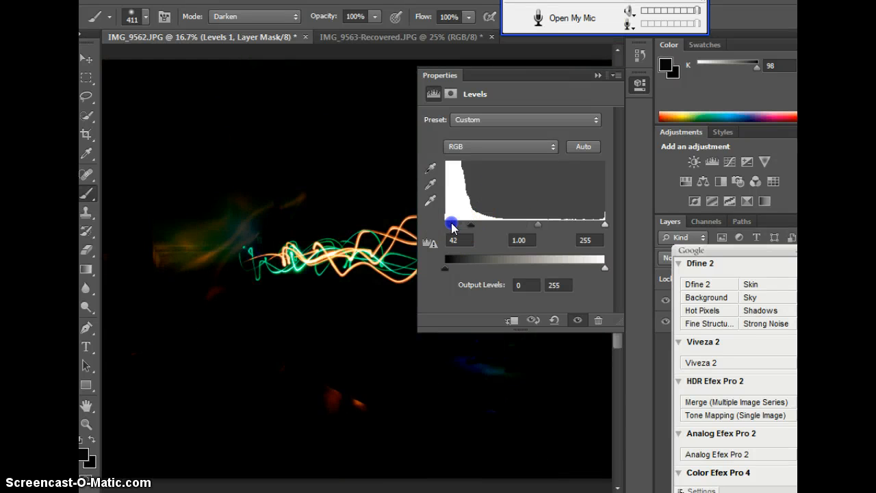
left_click(597, 75)
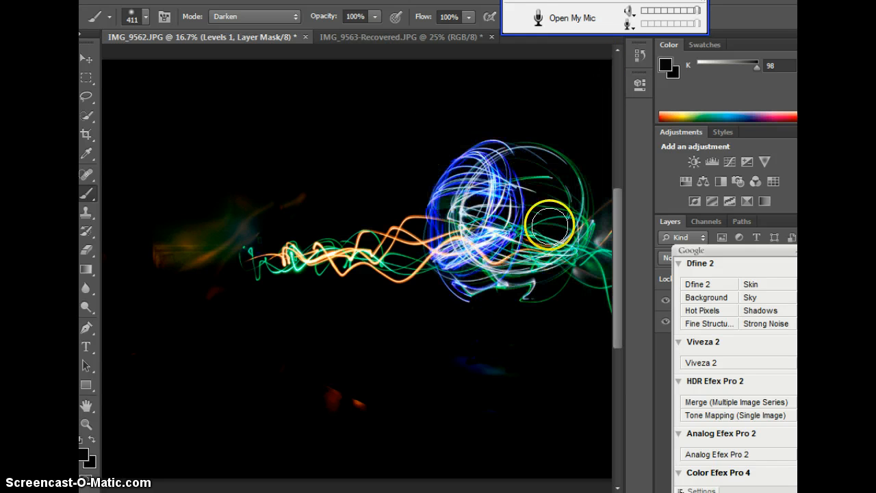
left_click(712, 162)
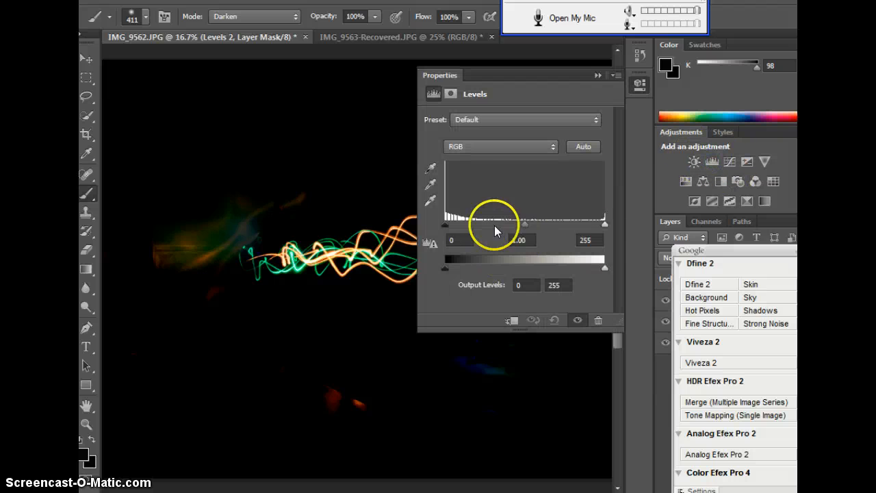
left_click(595, 74)
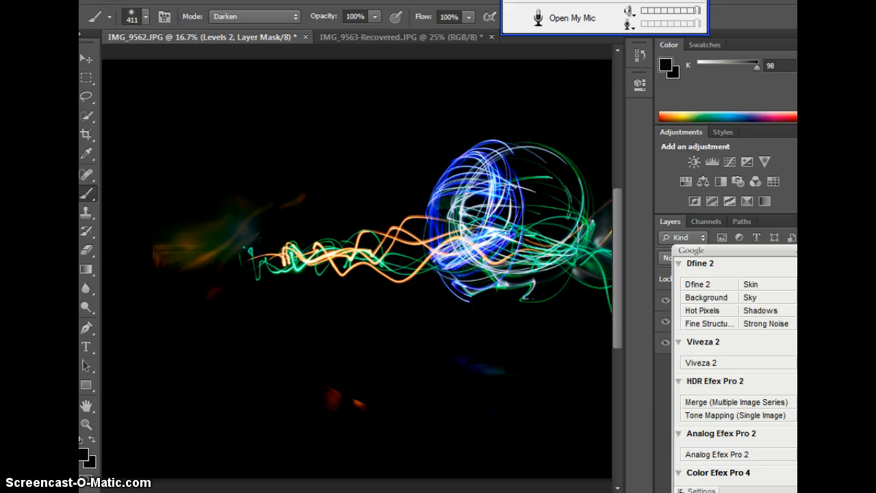
- Undo the second Levels layer and the black input level change
left_click(149, 1)
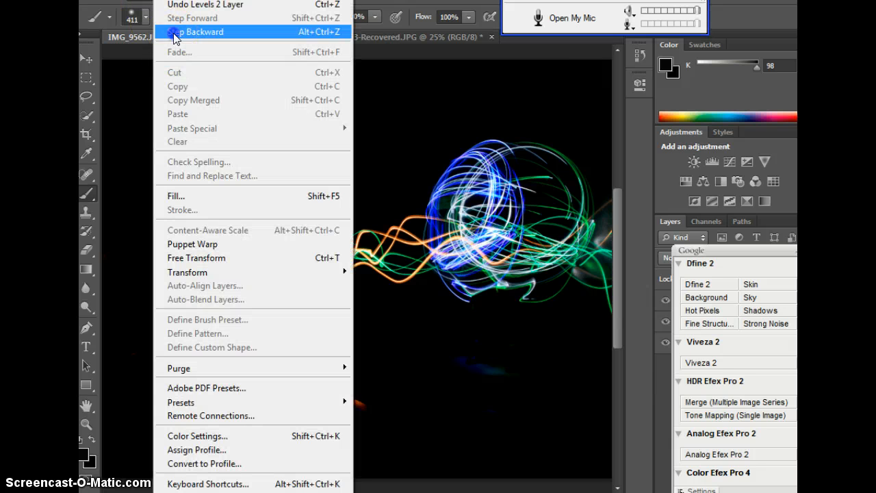
left_click(172, 34)
left_click(150, 1)
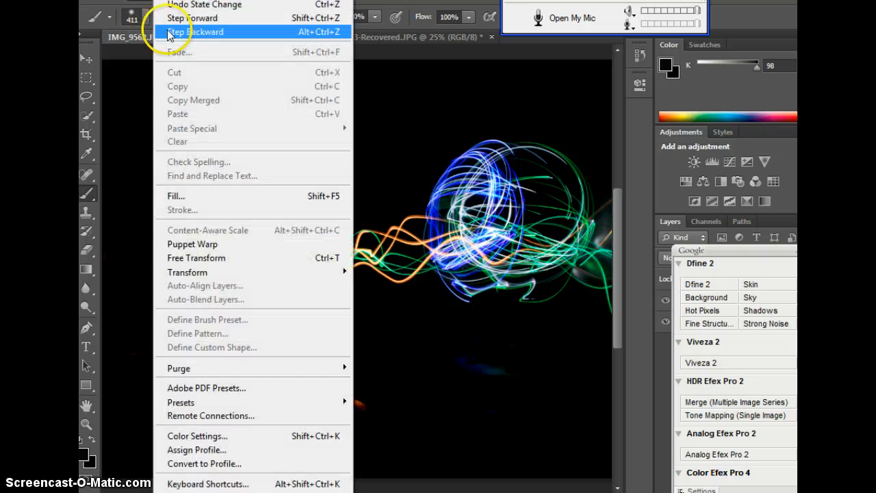
left_click(169, 31)
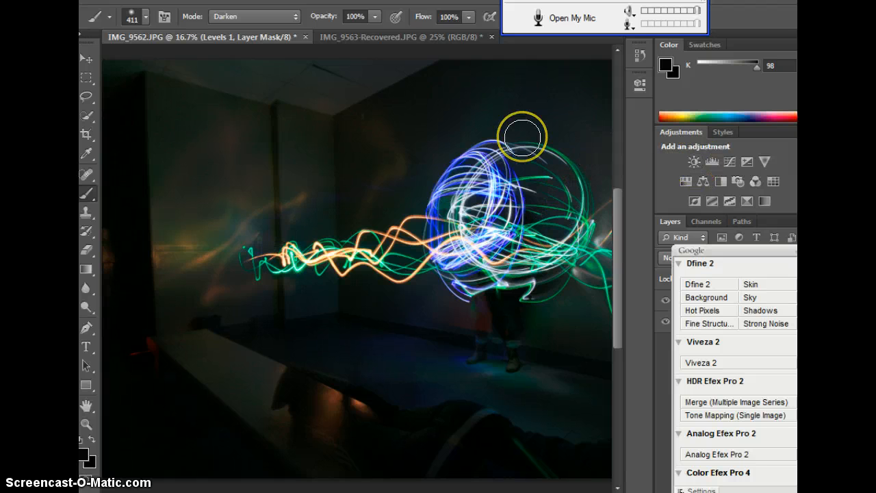
- Set up the Brush tool in Darken mode with a soft round tip of 349 px and 0% hardness
left_click(85, 194)
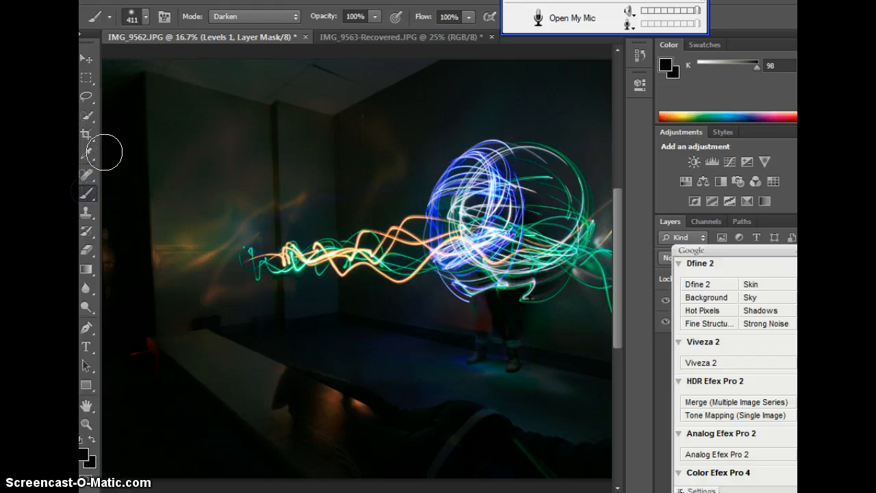
left_click(272, 19)
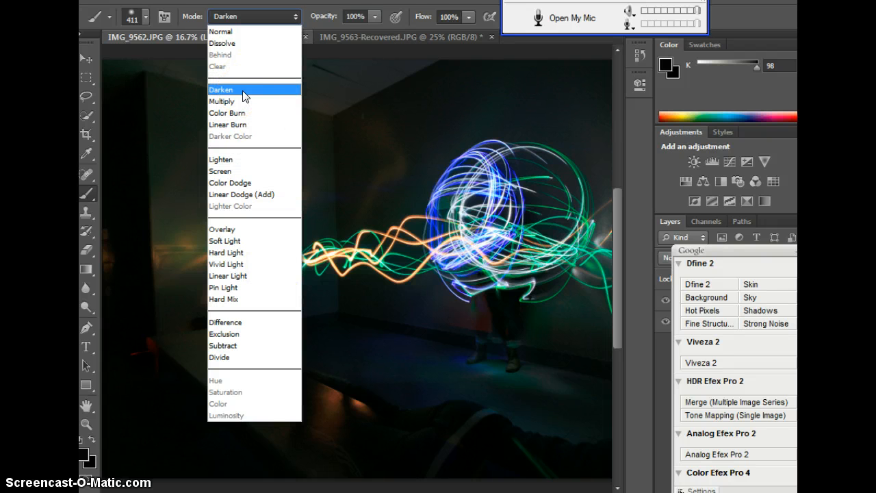
left_click(244, 93)
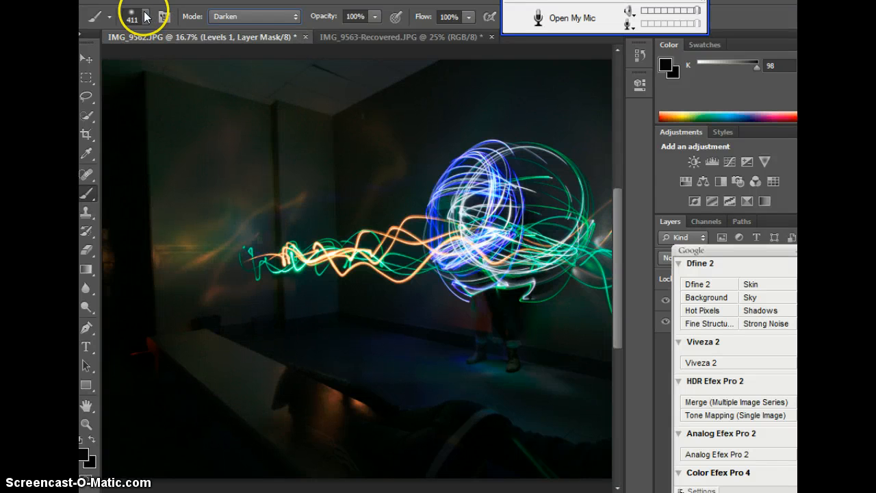
left_click(144, 15)
left_click_drag(217, 64, 224, 63)
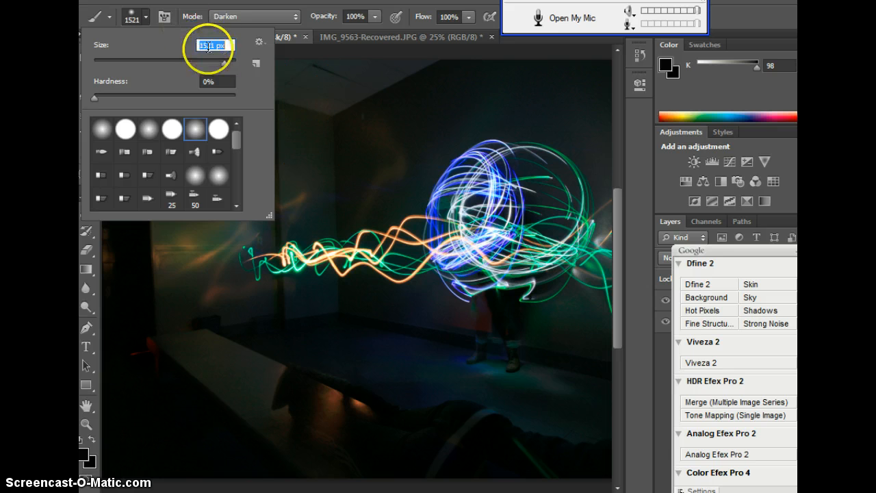
mouse_move(223, 63)
left_mouse_down()
mouse_move(124, 64)
mouse_move(210, 63)
left_mouse_up()
left_click(195, 130)
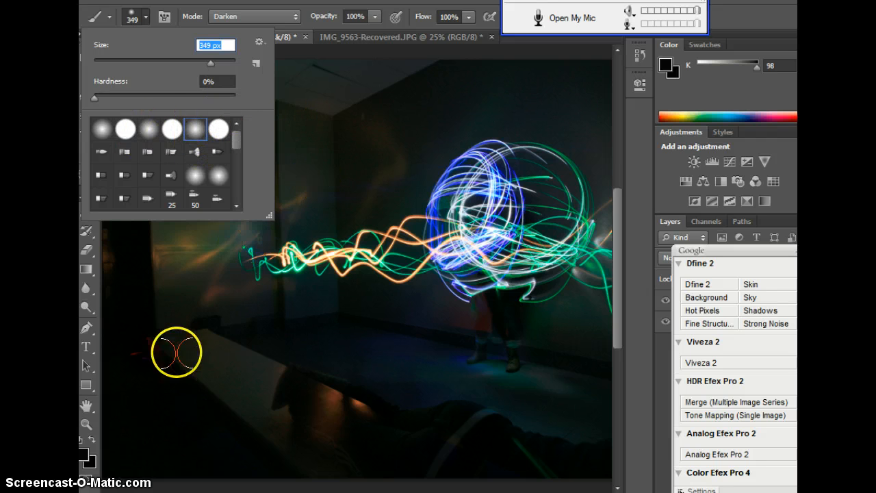
left_click(171, 278)
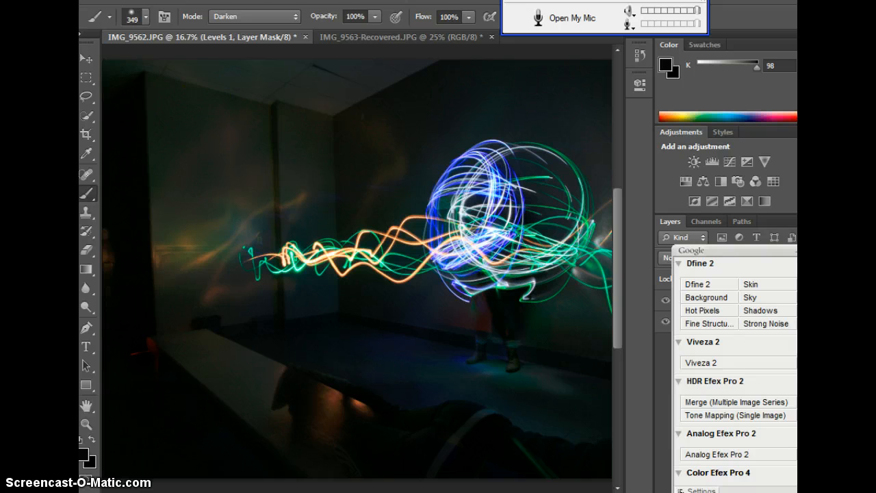
- Flatten the image and dab one black spot on the wall above the light trails' far left end
left_click(204, 1)
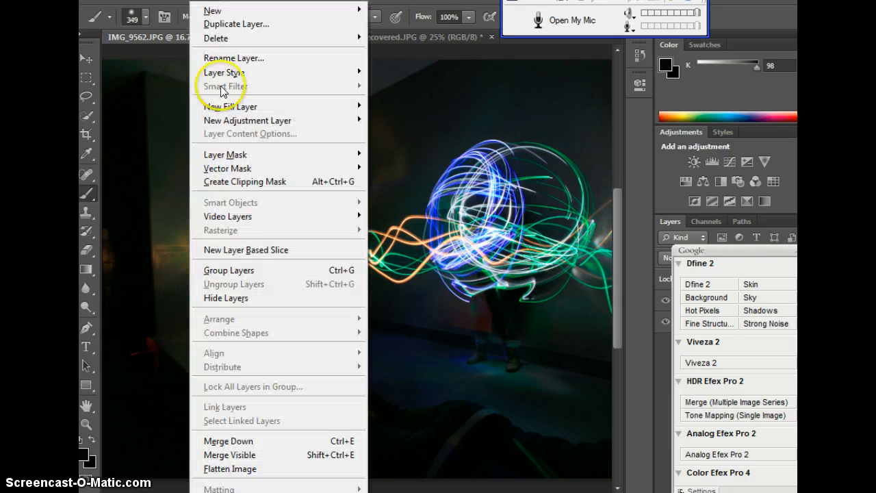
left_click(269, 466)
left_click(238, 230)
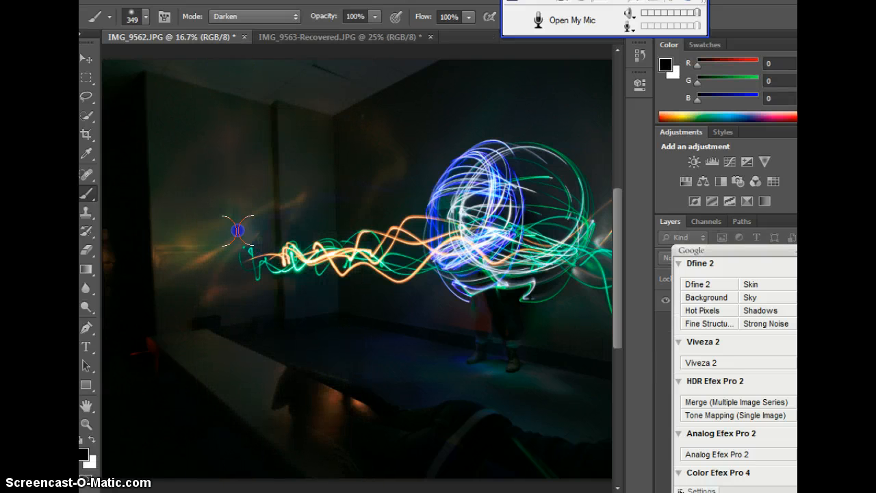
- Dab more black test spots on the left wall above the light trails
left_click(238, 230)
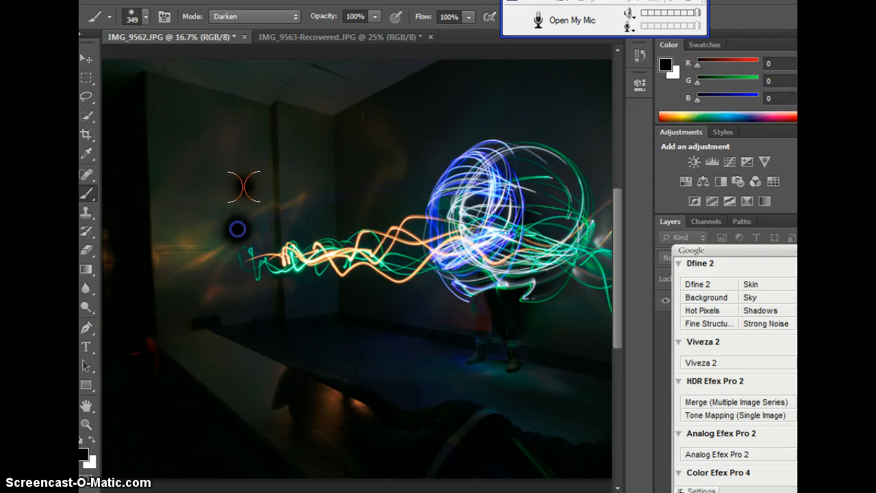
left_click(244, 185)
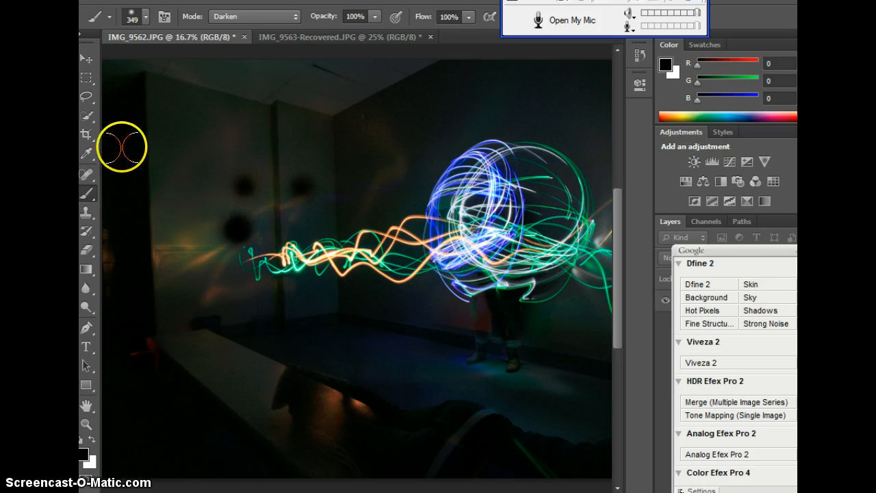
left_click(303, 184)
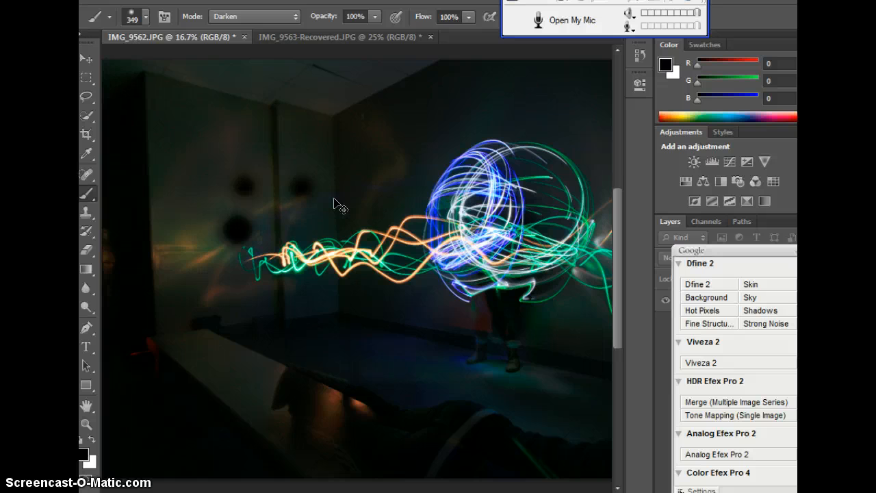
- Undo the extra brush dabs on the left wall, keeping only the first light one
key("ctrl+z")
key("ctrl+z")
key("ctrl+z")
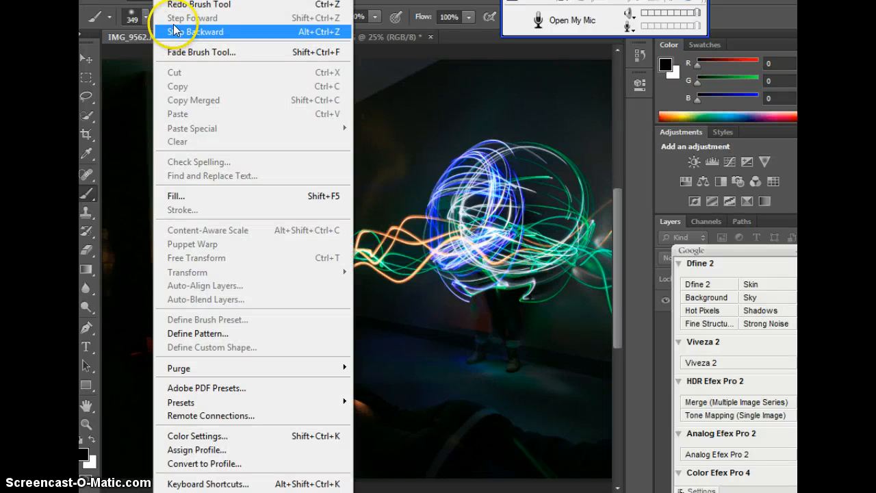
left_click(174, 33)
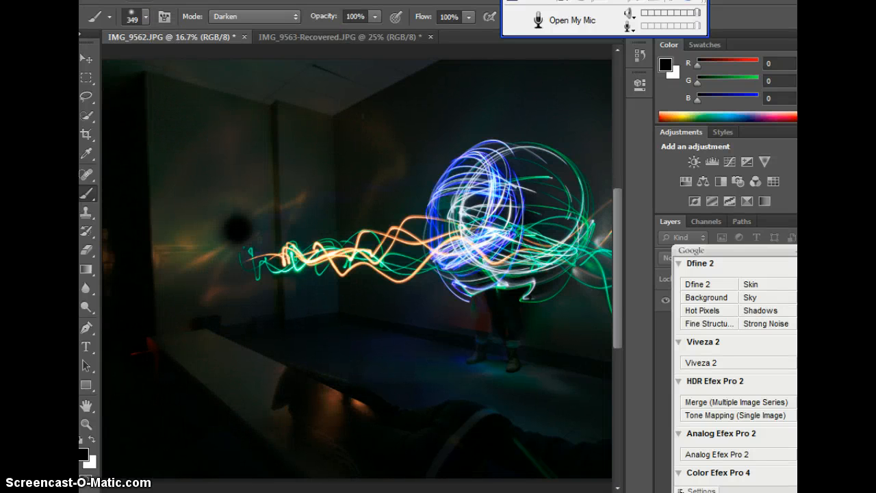
left_click(162, 0)
left_click(169, 34)
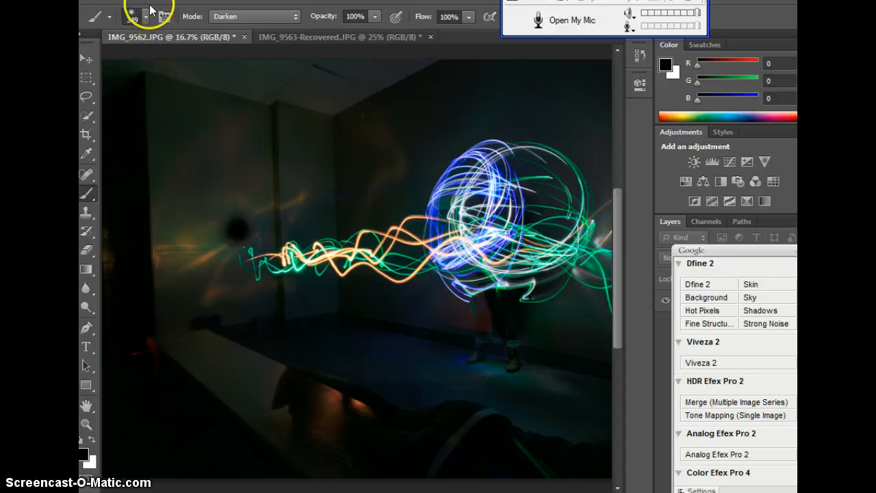
left_click(150, 6)
left_click(172, 33)
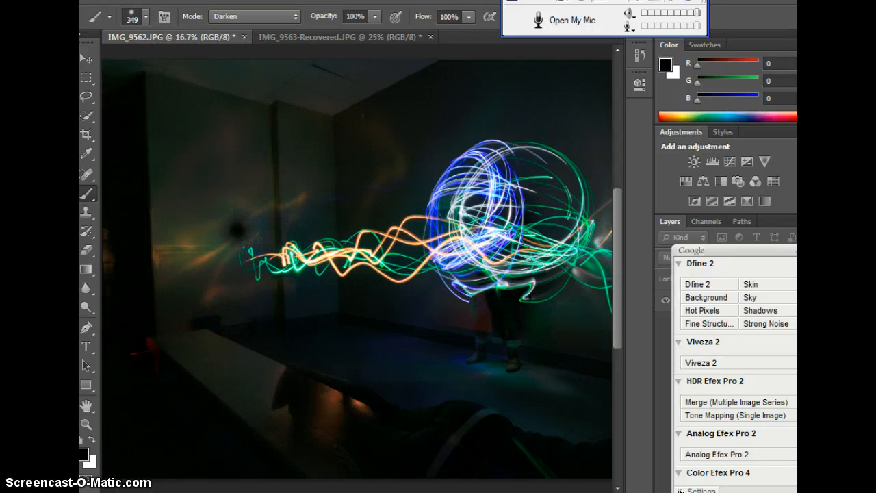
- Set the brush to 463 px and 66% opacity and darken the walls and foreground around the light trails
left_click(375, 16)
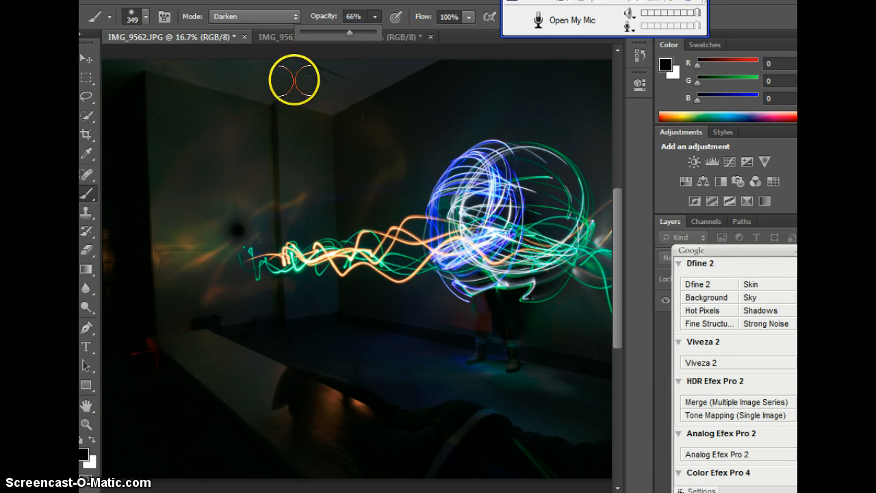
left_click(143, 26)
left_click(220, 62)
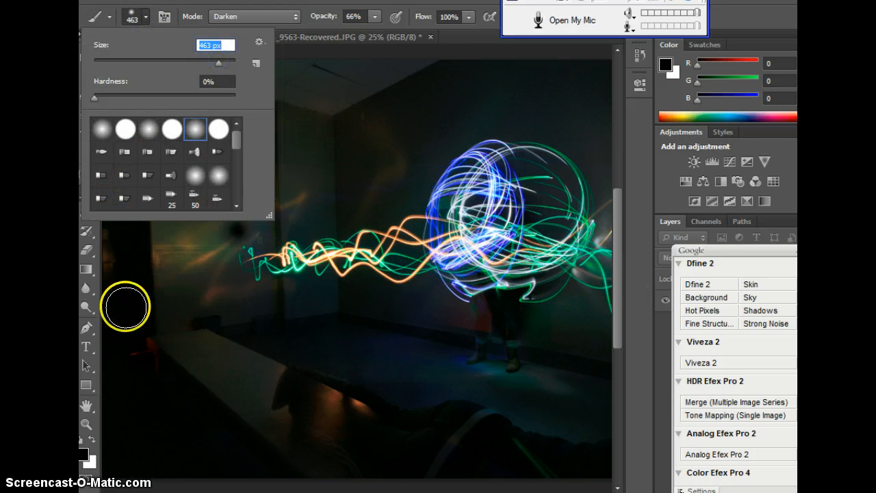
left_click(164, 336)
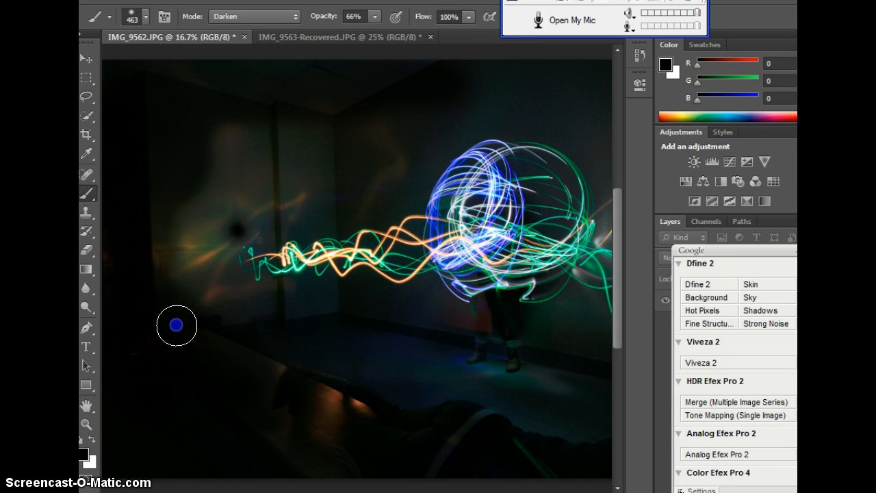
mouse_move(488, 112)
left_mouse_down()
mouse_move(565, 120)
mouse_move(593, 140)
mouse_move(614, 179)
mouse_move(565, 85)
mouse_move(433, 90)
mouse_move(420, 145)
mouse_move(461, 123)
mouse_move(437, 142)
mouse_move(408, 191)
mouse_move(319, 219)
mouse_move(256, 216)
mouse_move(334, 175)
mouse_move(444, 160)
mouse_move(269, 128)
mouse_move(184, 215)
mouse_move(279, 136)
mouse_move(211, 177)
mouse_move(221, 182)
mouse_move(182, 214)
mouse_move(211, 212)
mouse_move(187, 267)
mouse_move(227, 218)
mouse_move(267, 192)
mouse_move(250, 218)
mouse_move(264, 222)
mouse_move(269, 211)
mouse_move(175, 259)
mouse_move(197, 227)
left_mouse_up()
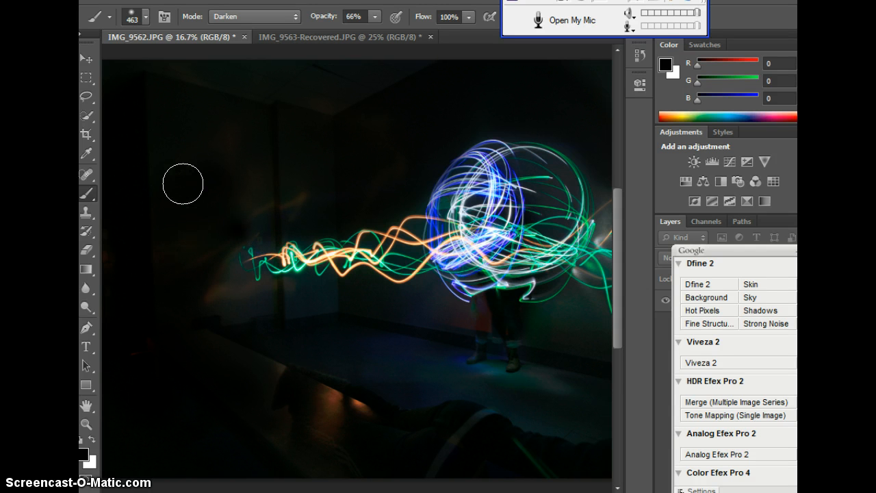
- Reduce the brush to 170 px and darken the background gap between the orange light trails
key("ctrl+plus")
key("ctrl+plus")
key("ctrl+plus")
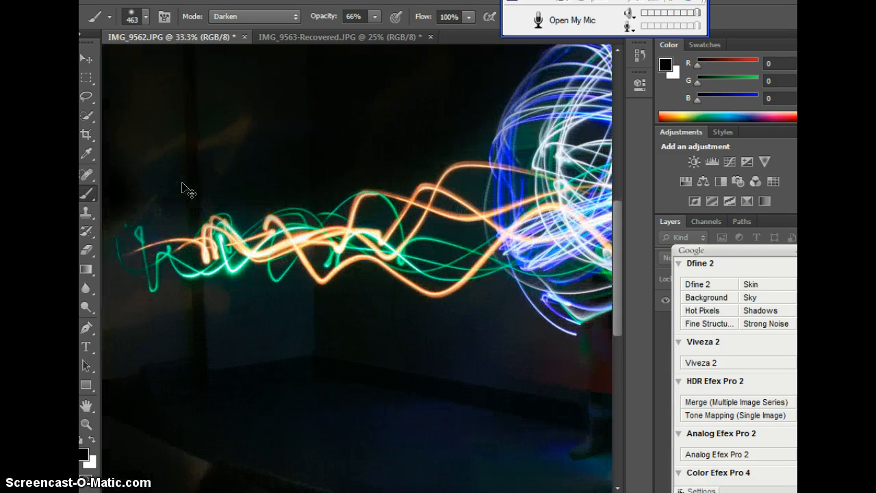
key("ctrl+plus")
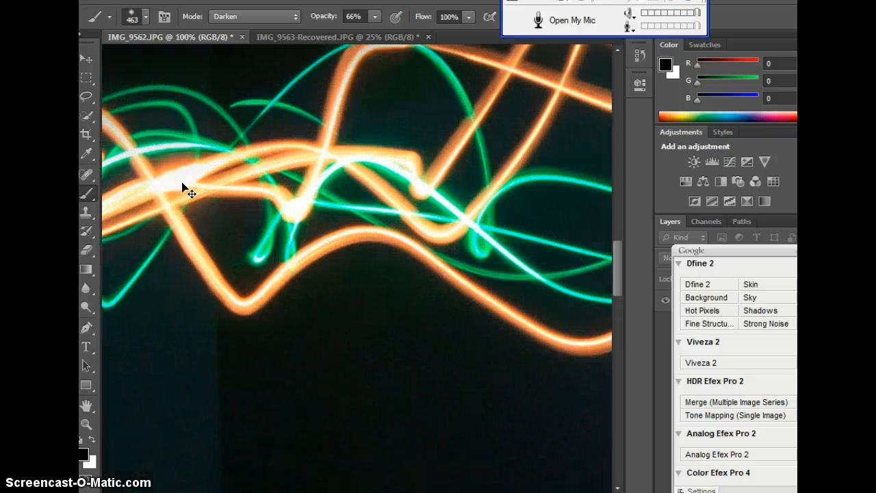
left_click(146, 17)
left_click(188, 60)
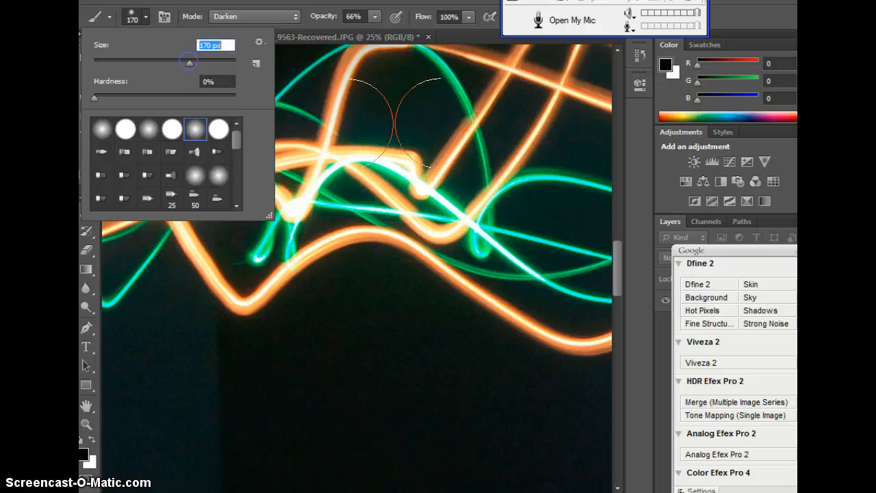
left_click(396, 108)
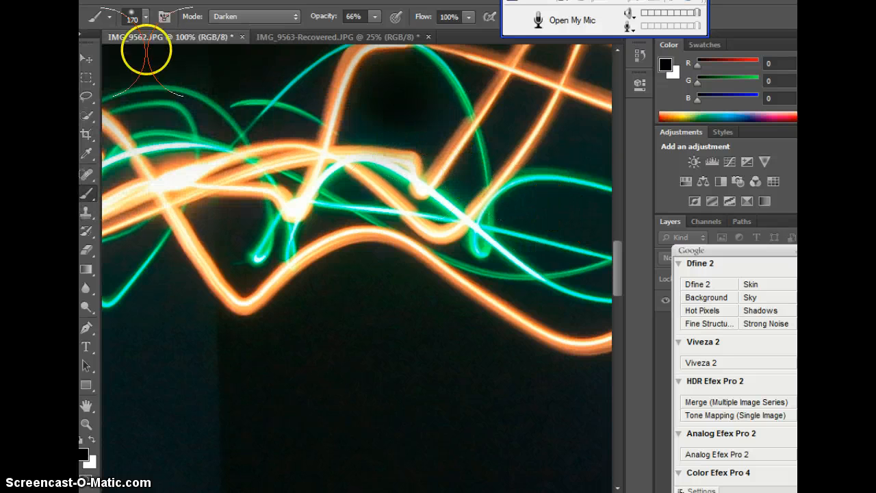
- Reduce the brush to 102 px and darken the gap inside the green loop and the area beneath the orange trail
left_click(146, 19)
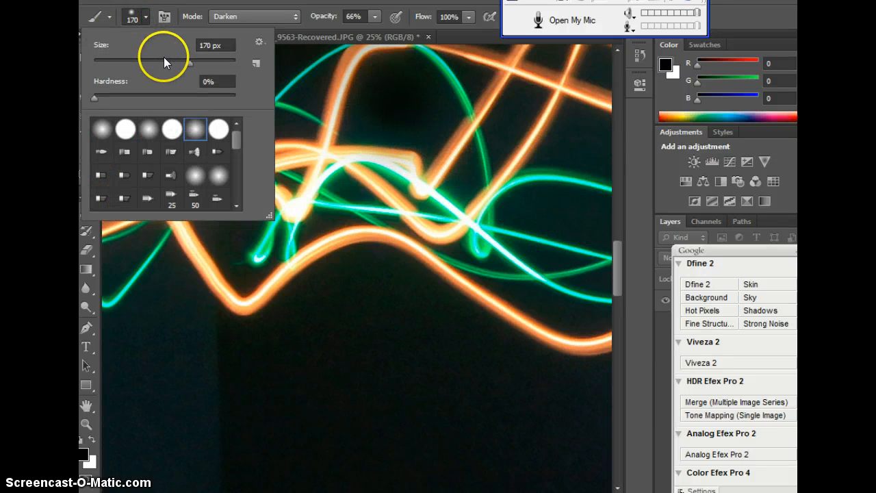
left_click(163, 61)
left_click(528, 203)
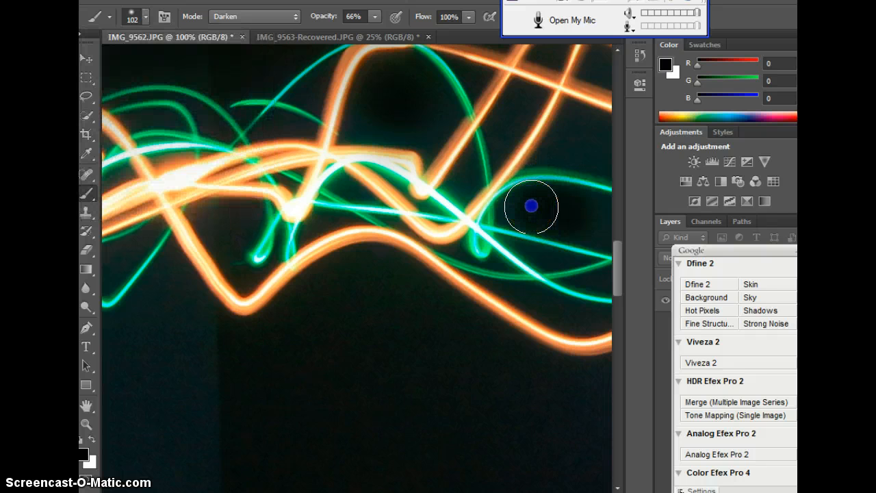
left_click_drag(531, 205, 591, 221)
mouse_move(423, 337)
left_mouse_down()
mouse_move(396, 296)
mouse_move(364, 276)
mouse_move(319, 284)
mouse_move(264, 316)
mouse_move(214, 328)
mouse_move(182, 307)
left_mouse_up()
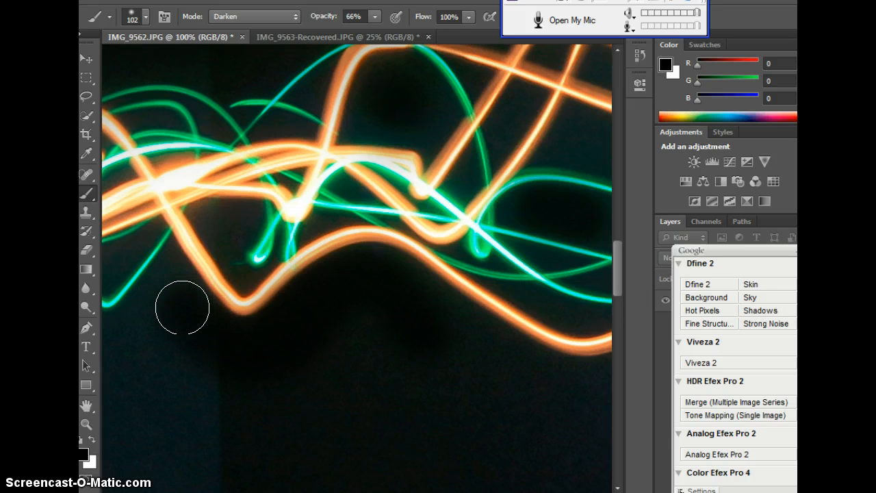
- Darken the background directly under the orange trail's arch at 400% magnification
key("ctrl+plus")
key("ctrl+plus")
key("ctrl+plus")
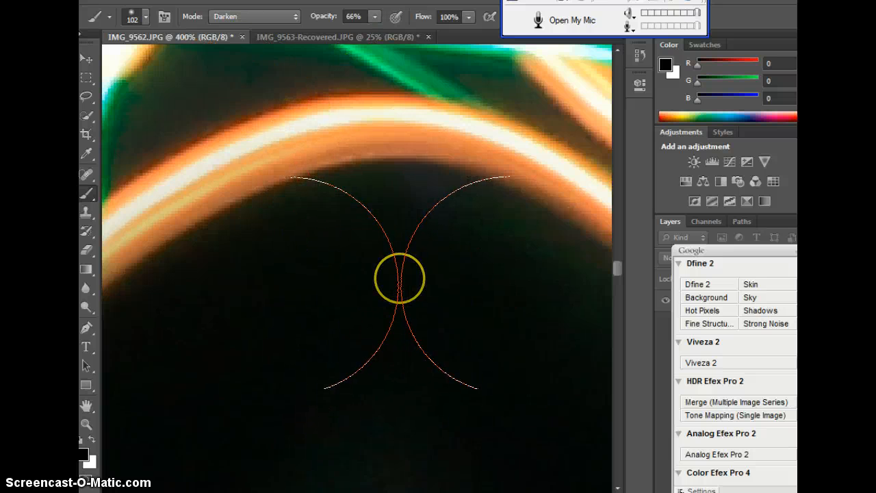
left_click(399, 279)
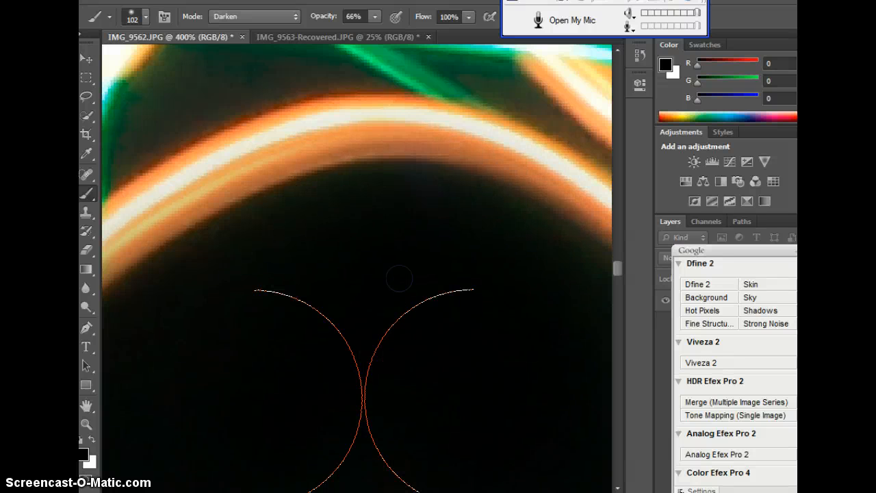
- Brush a dark stroke across the blue-lit floor to the left of the standing figure's legs
key("ctrl+minus")
key("ctrl+minus")
key("ctrl+minus")
key("ctrl+minus")
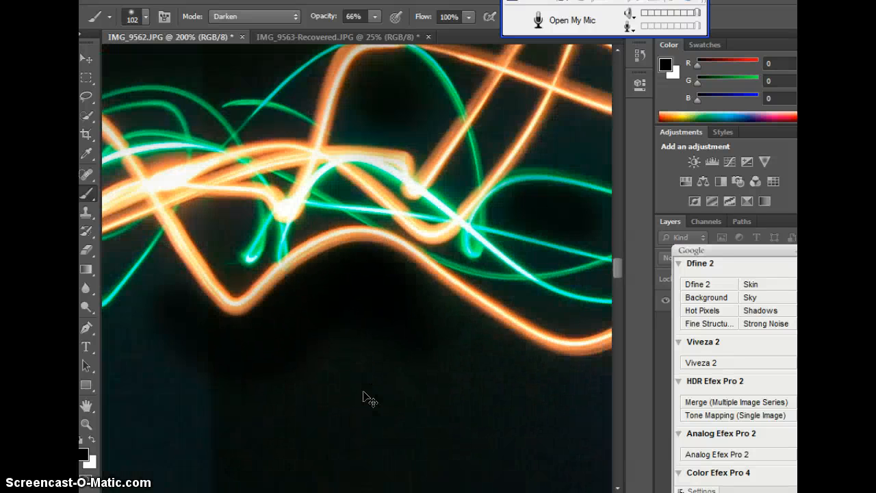
key("ctrl+minus")
key("ctrl+minus")
key("ctrl+minus")
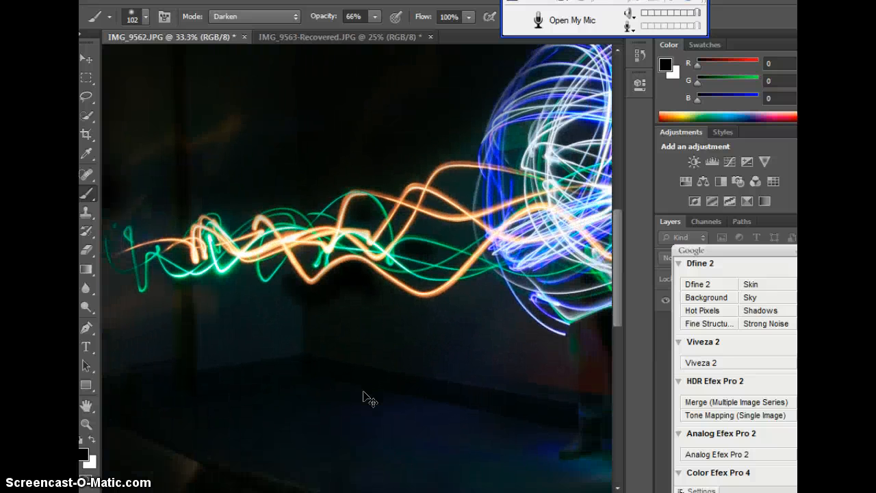
key("ctrl+minus")
key("ctrl+minus")
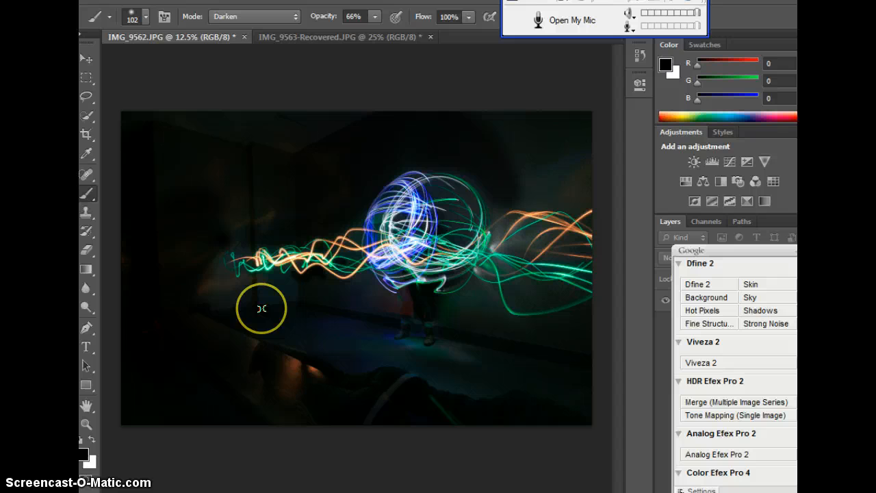
left_click_drag(262, 309, 383, 347)
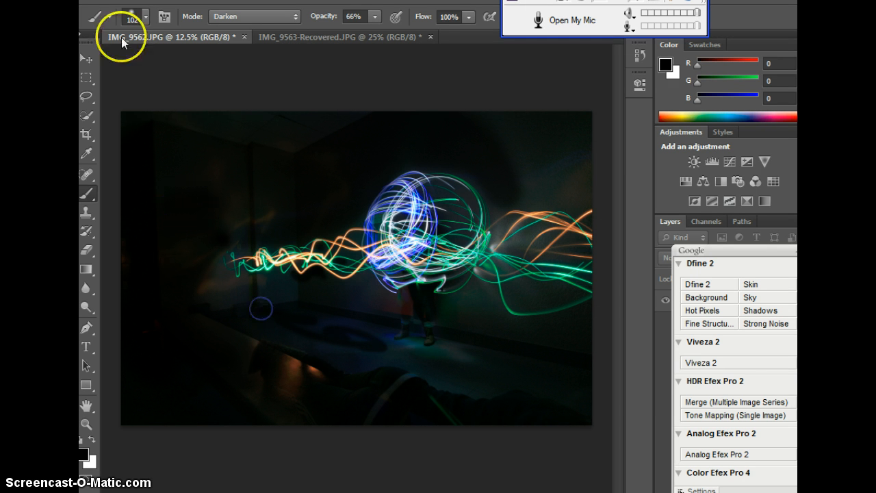
- Set a hard round brush of 308 px at 100% opacity and dab two black spots beside the figure's legs
left_click(148, 15)
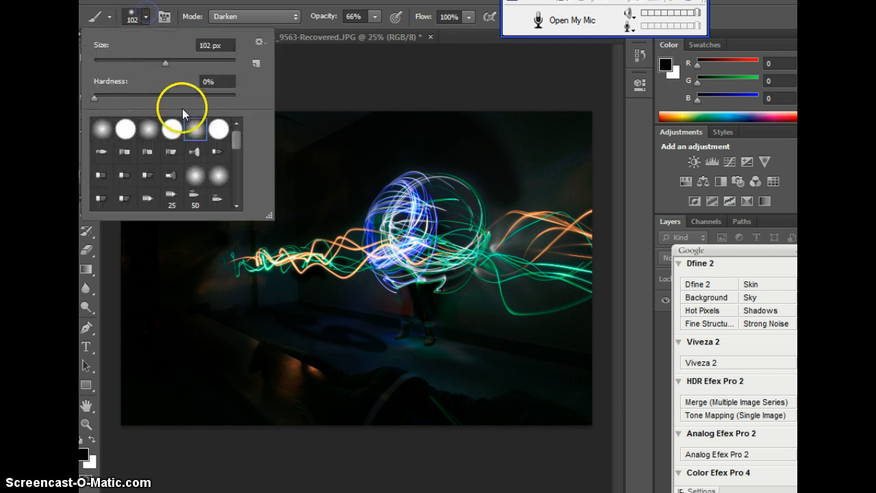
left_click(218, 129)
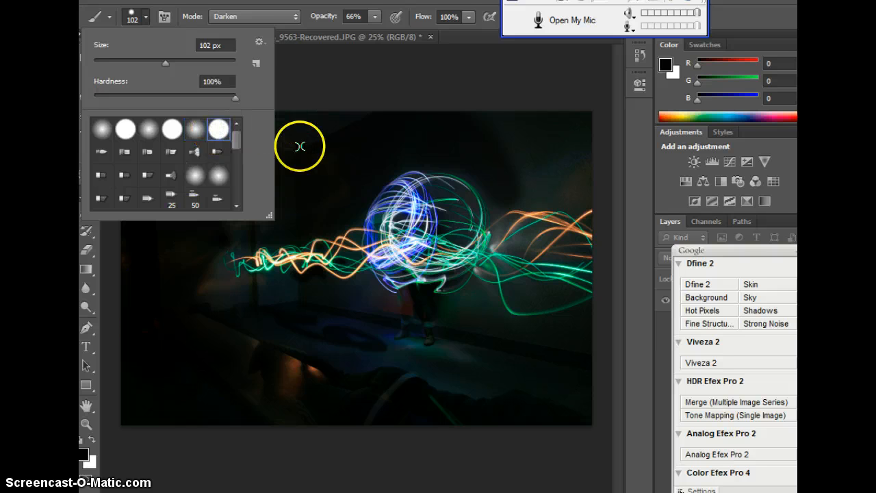
left_click(362, 69)
left_click(145, 16)
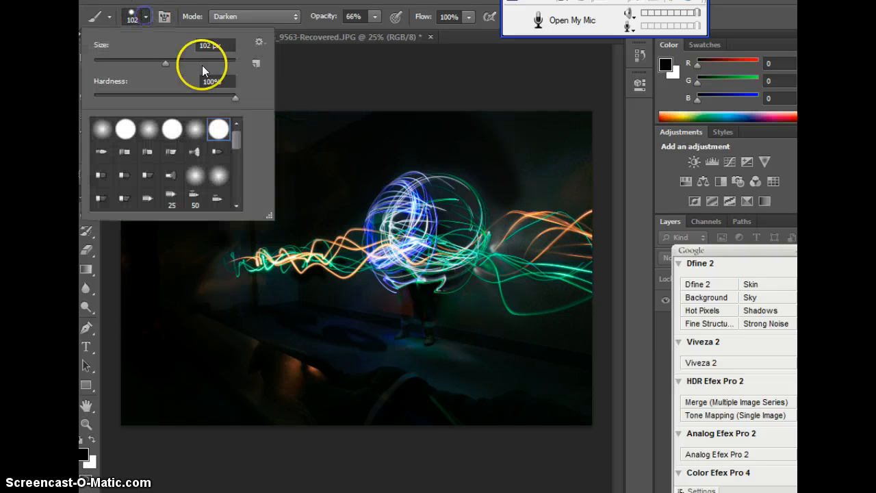
left_click(375, 19)
left_click_drag(374, 32, 401, 32)
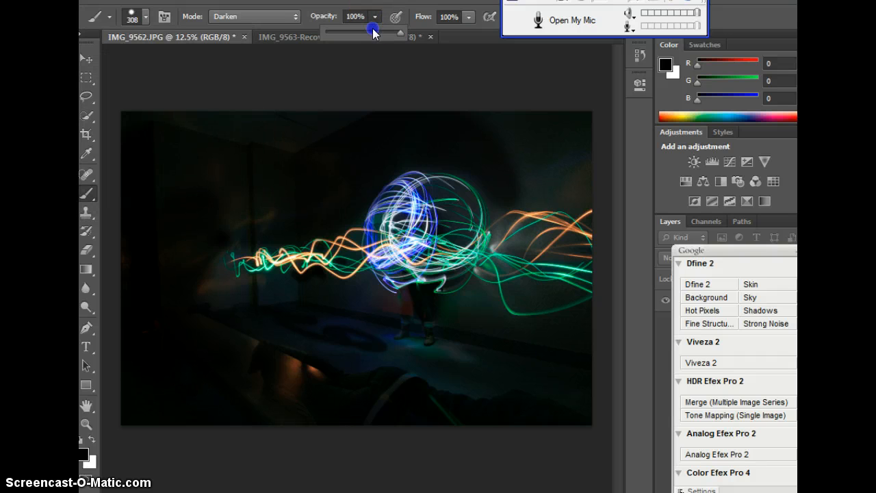
left_click(481, 334)
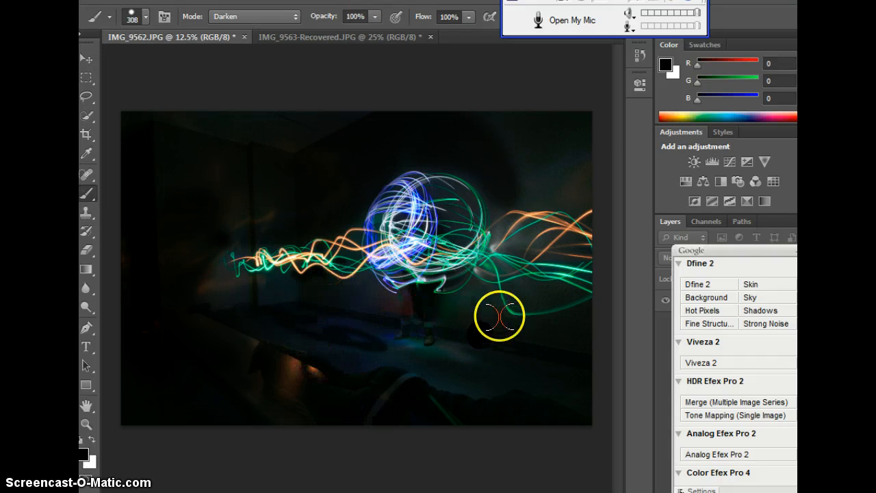
left_click(472, 302)
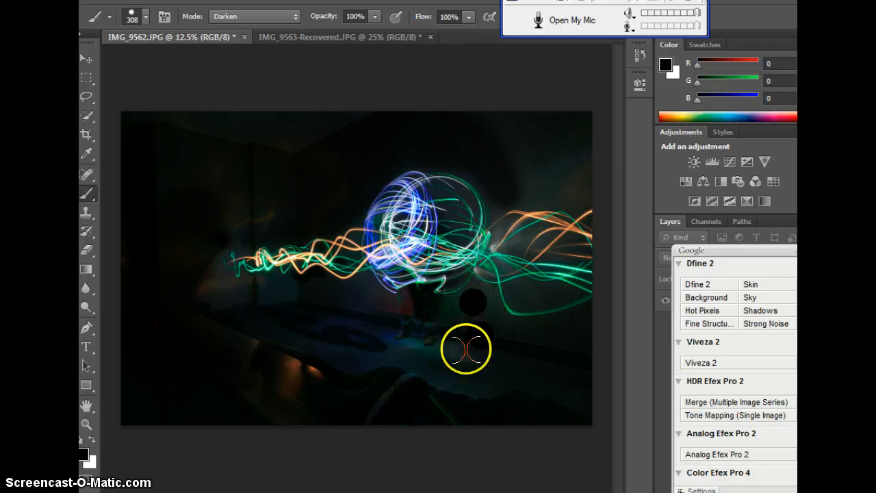
- Switch to a soft round 308 px brush at 64% opacity and darken the wall above the left light trails
left_click(144, 19)
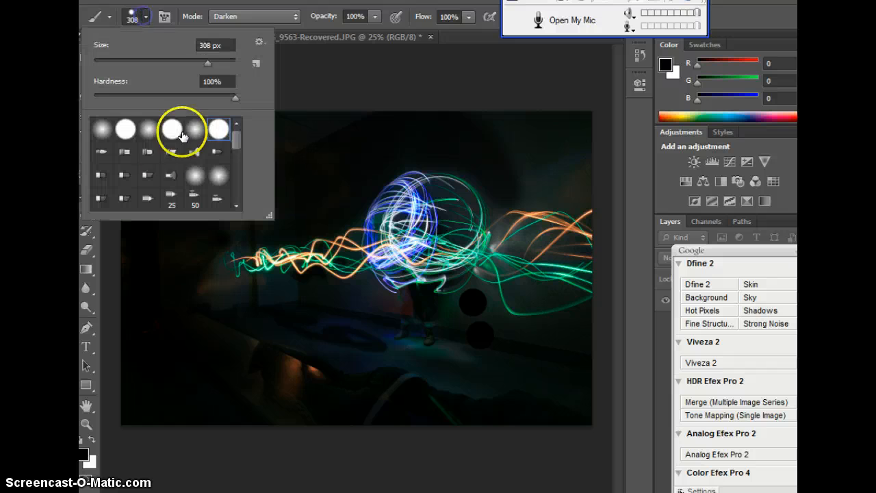
left_click(100, 135)
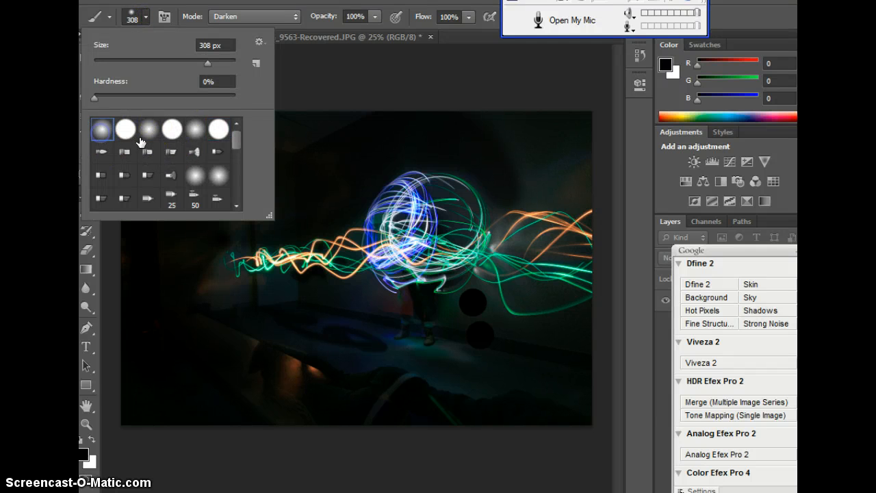
left_click(375, 16)
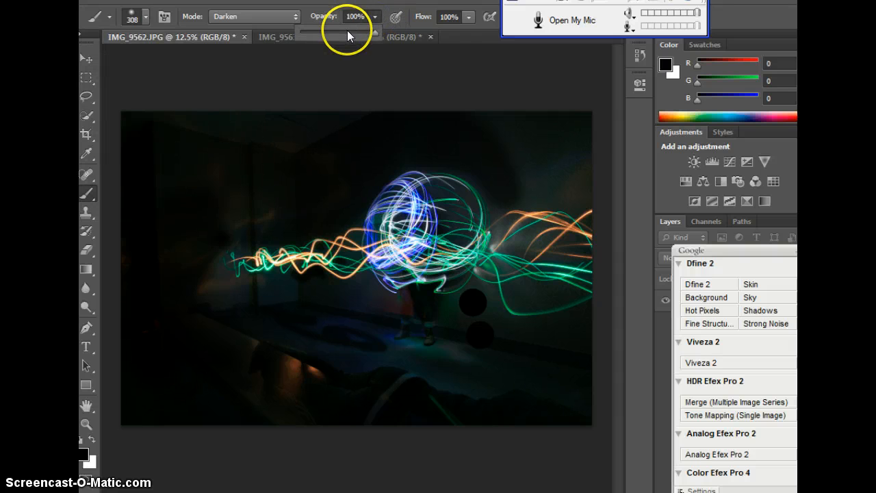
left_click(347, 32)
left_click(248, 210)
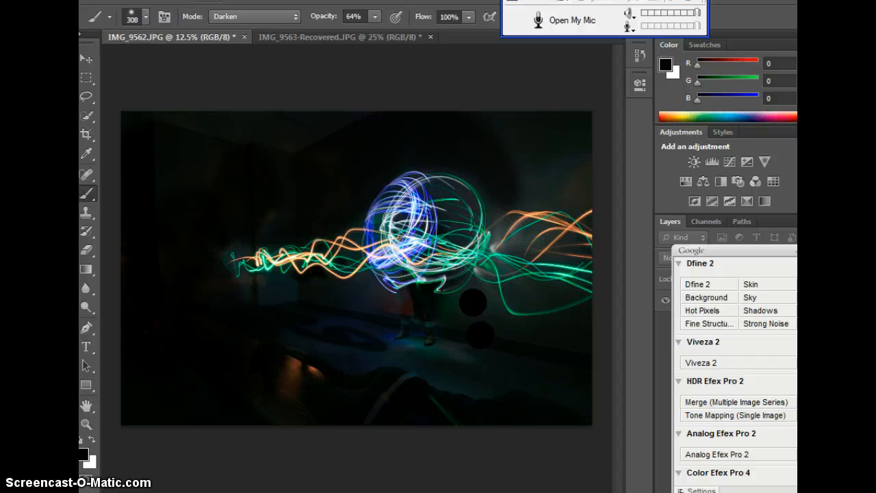
- Open the Viveza 2 filter from the Nik Collection for the light-painting photo
left_click(202, 0)
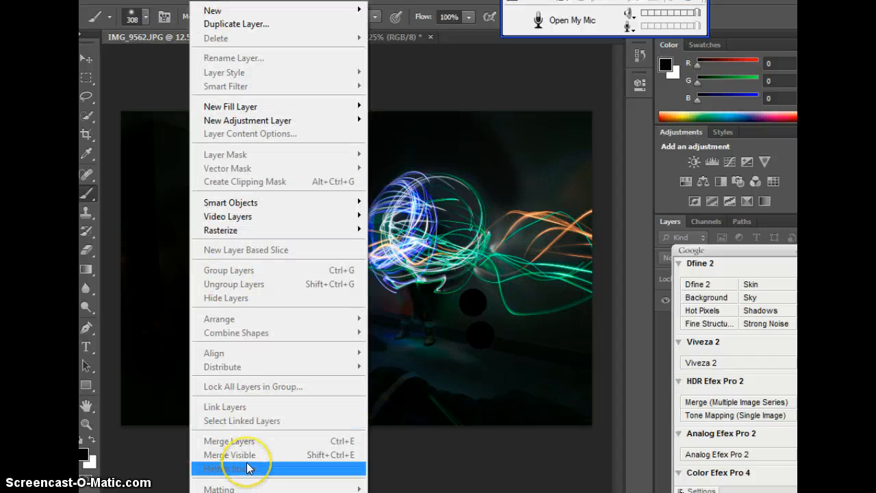
left_click(476, 451)
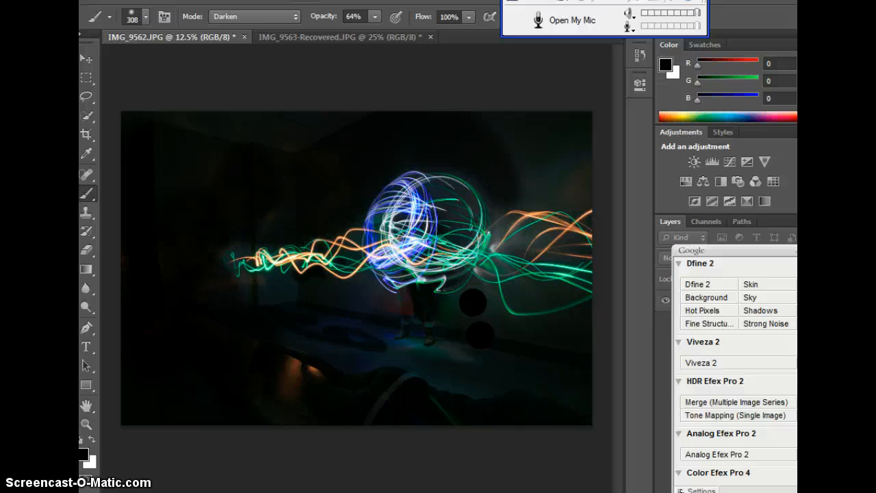
left_click(305, 1)
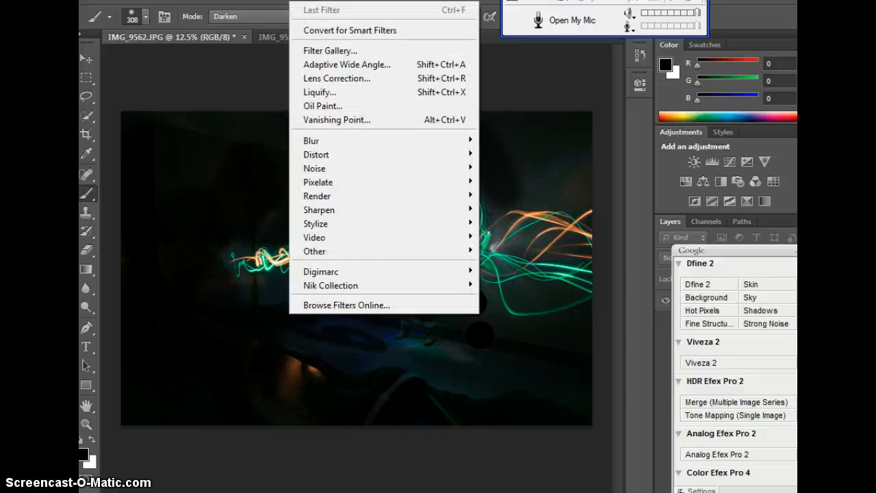
mouse_move(352, 284)
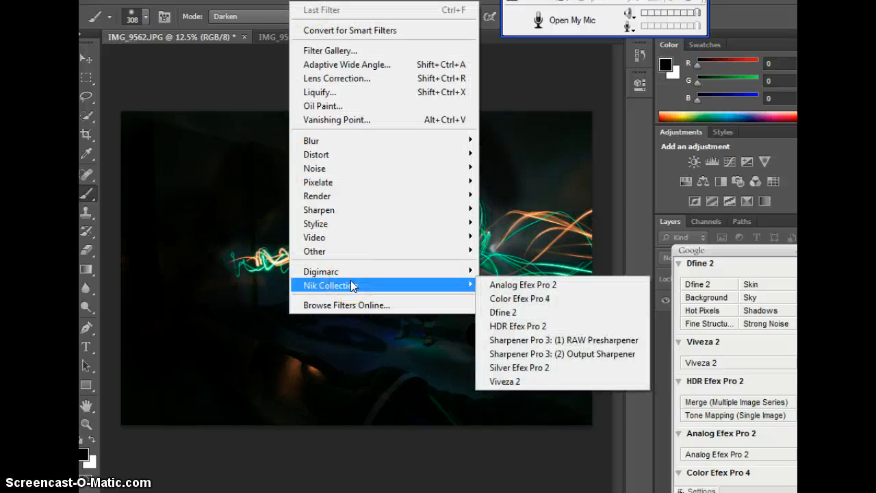
left_click(407, 282)
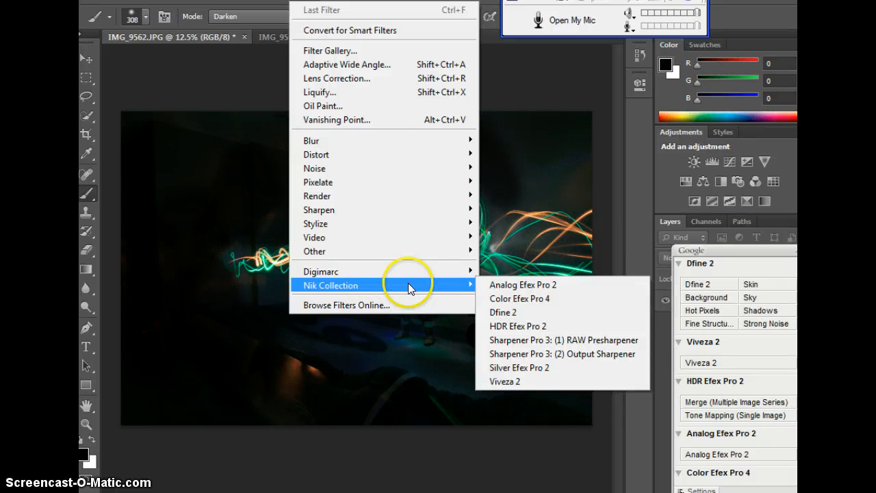
left_click(513, 381)
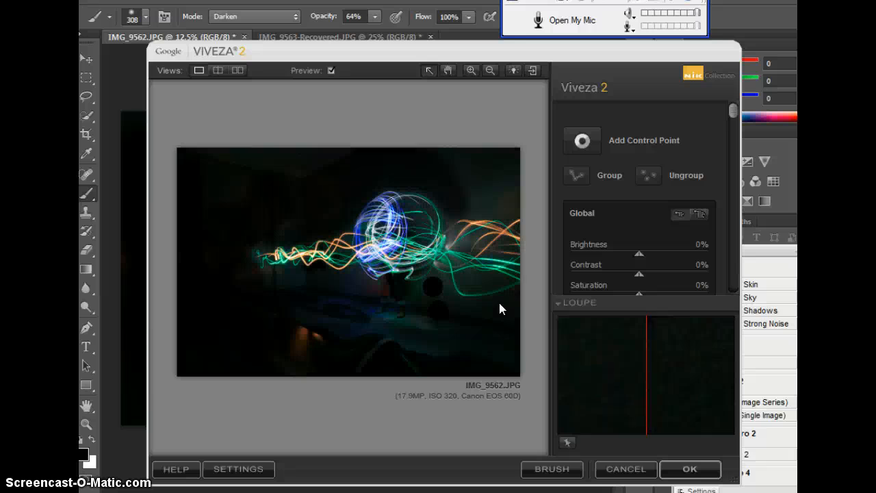
- Set Viveza 2's global brightness to -57% and contrast to 8%, and choose to apply the filter selectively with a brush
left_click_drag(731, 113, 731, 133)
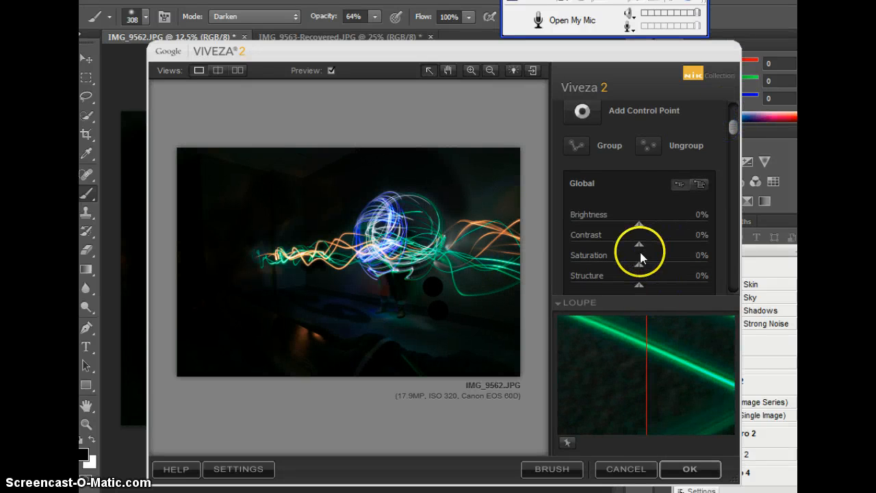
left_click_drag(637, 224, 599, 224)
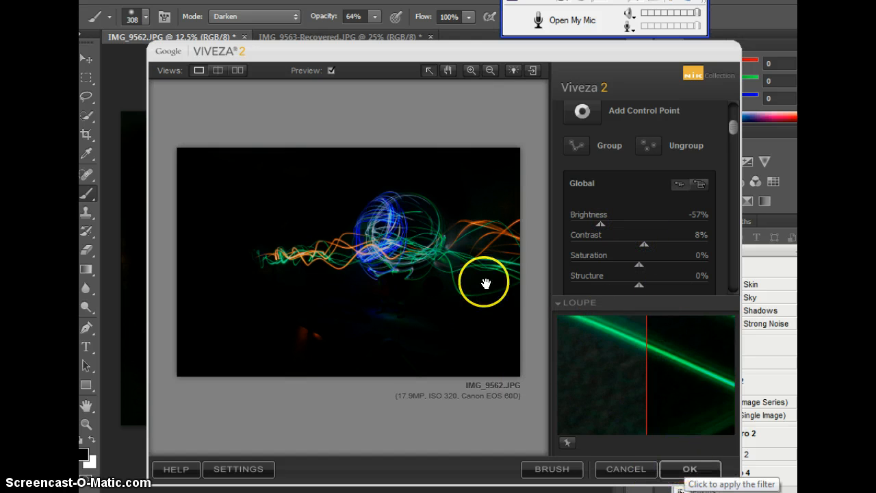
left_click(549, 471)
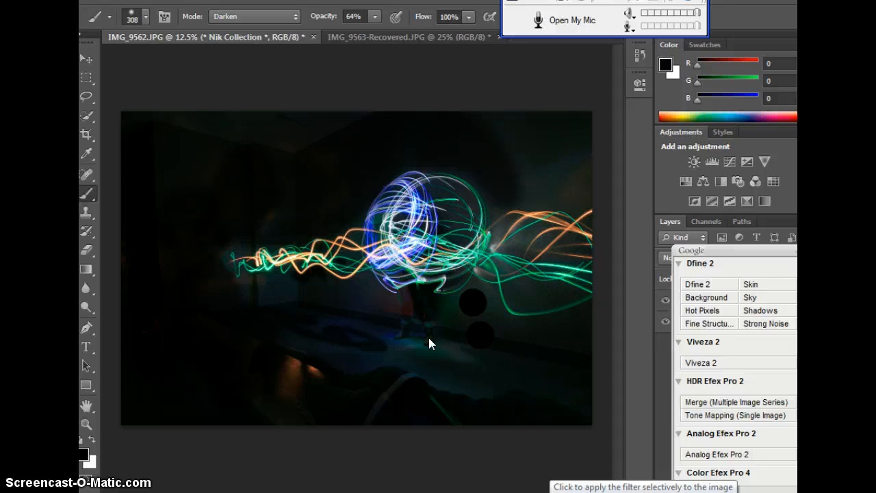
- Try to paint the filter in around the standing figure's feet with the Darken-mode brush
left_click(435, 347)
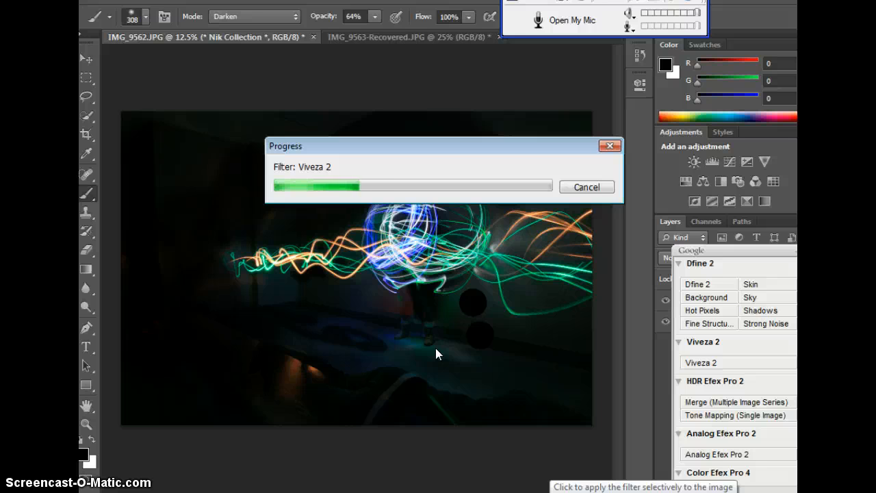
left_click(443, 339)
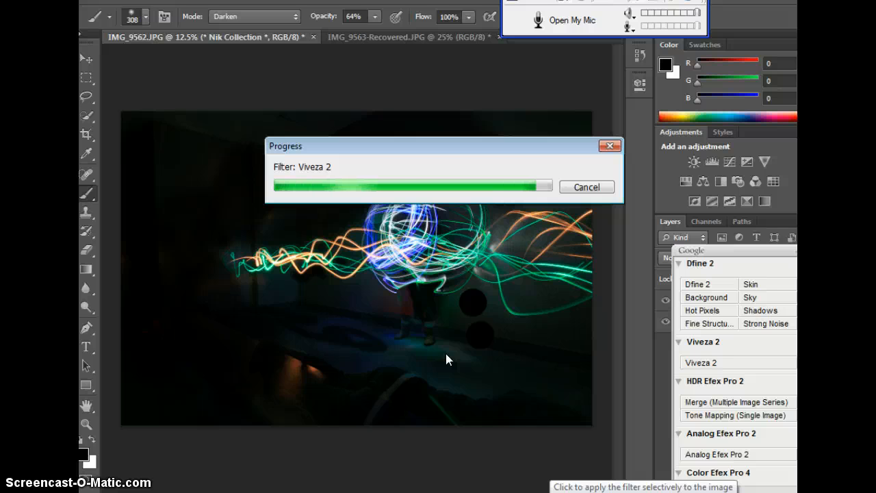
left_click(446, 353)
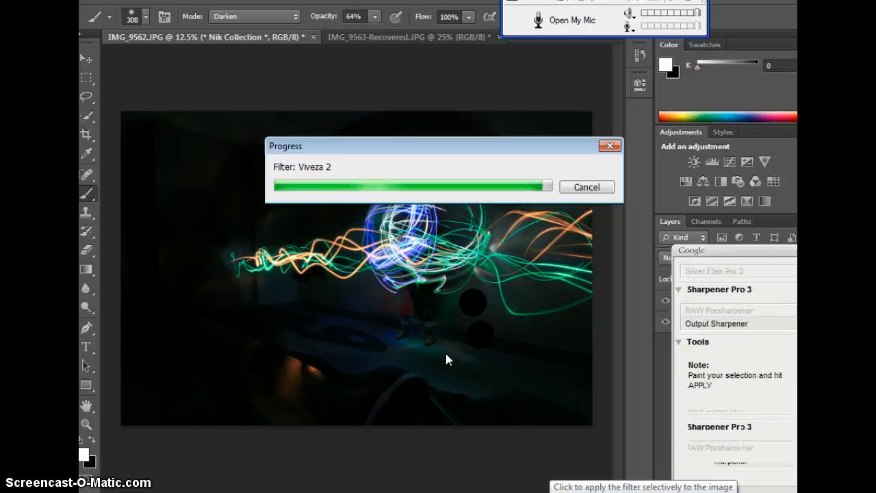
left_click(422, 339)
mouse_move(421, 340)
left_mouse_down()
mouse_move(455, 343)
mouse_move(373, 334)
mouse_move(457, 360)
mouse_move(403, 348)
left_mouse_up()
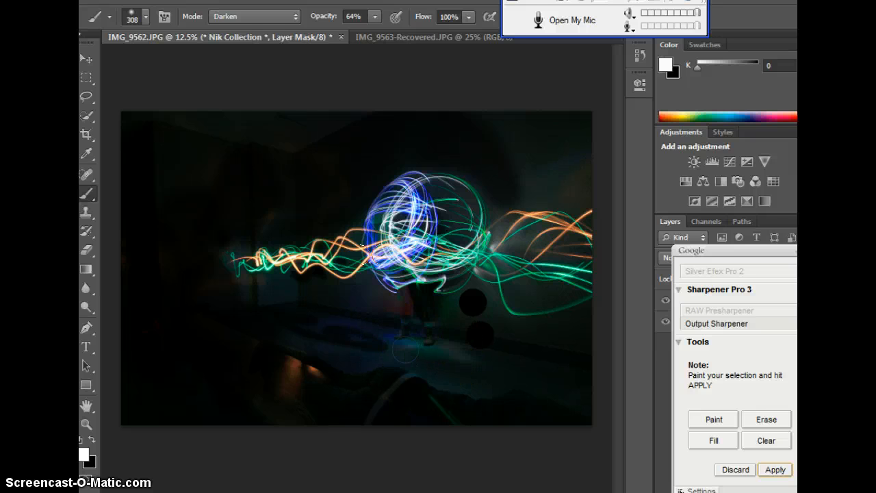
- Switch the brush mode to Normal and paint the Viveza darkening over the figure's legs, the blue-lit floor and the black spots
left_click(281, 23)
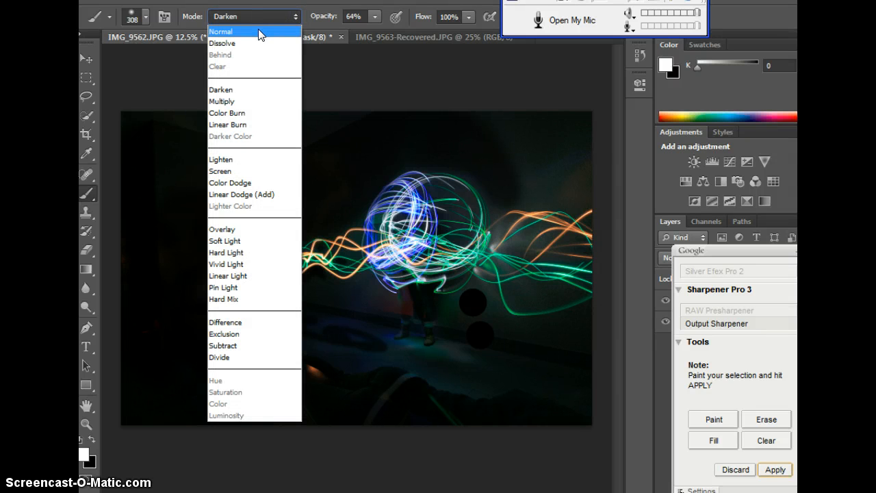
left_click(258, 31)
left_click(336, 292)
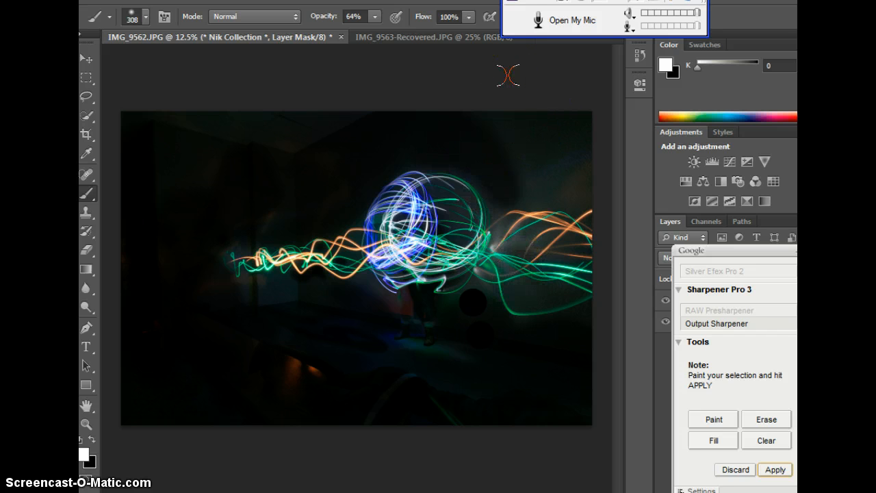
left_click(428, 34)
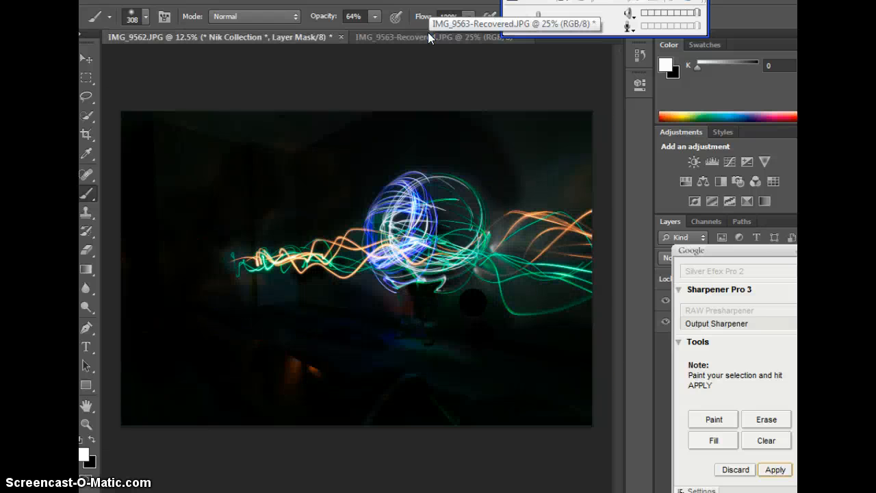
left_click(422, 38)
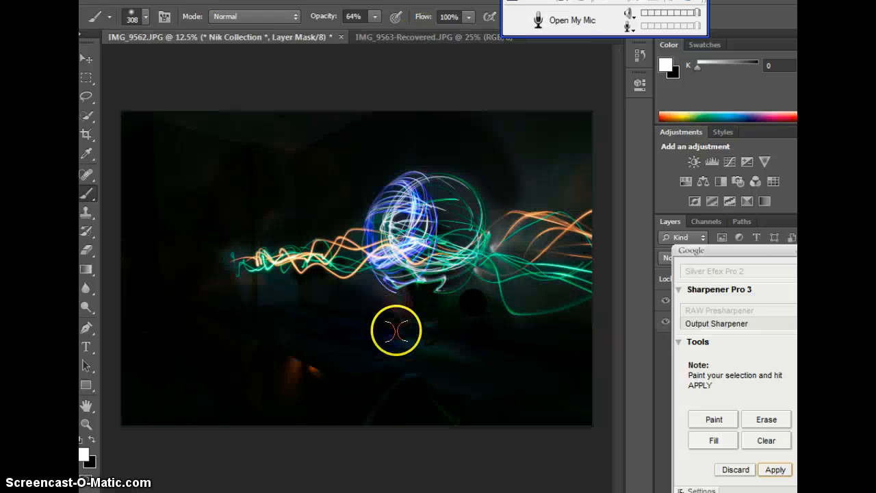
left_click(408, 40)
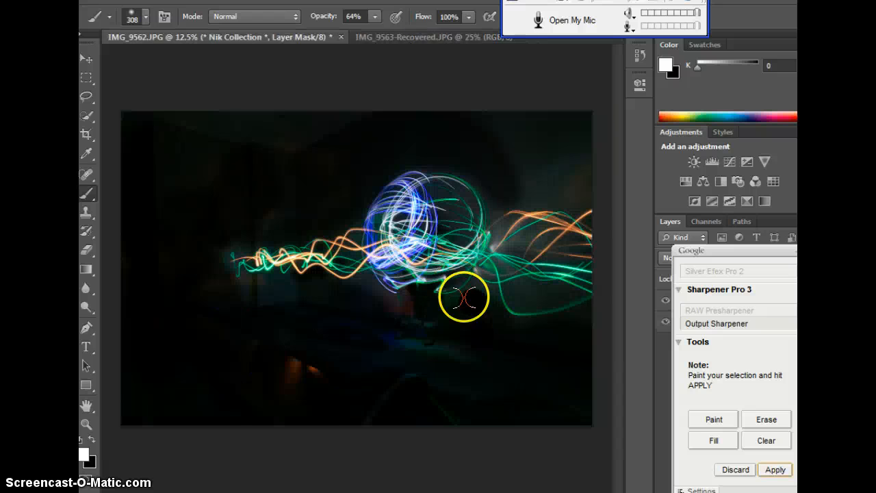
left_click(422, 39)
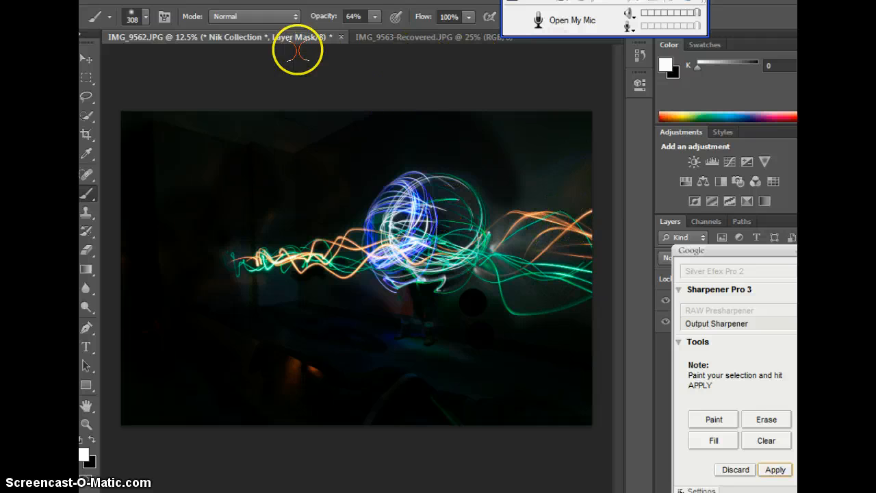
left_click(413, 37)
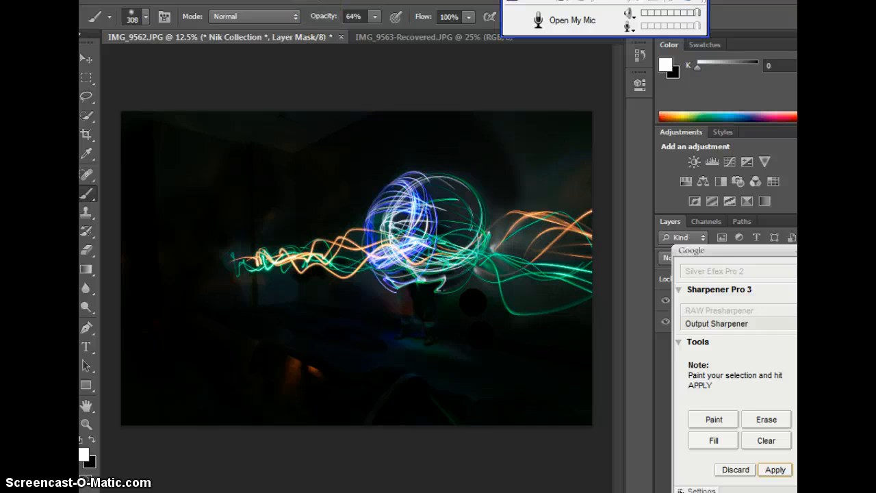
- Paint the darkening over the wall above the right-hand orange trails and apply the brushed Viveza 2 effect
left_click(297, 0)
mouse_move(211, 0)
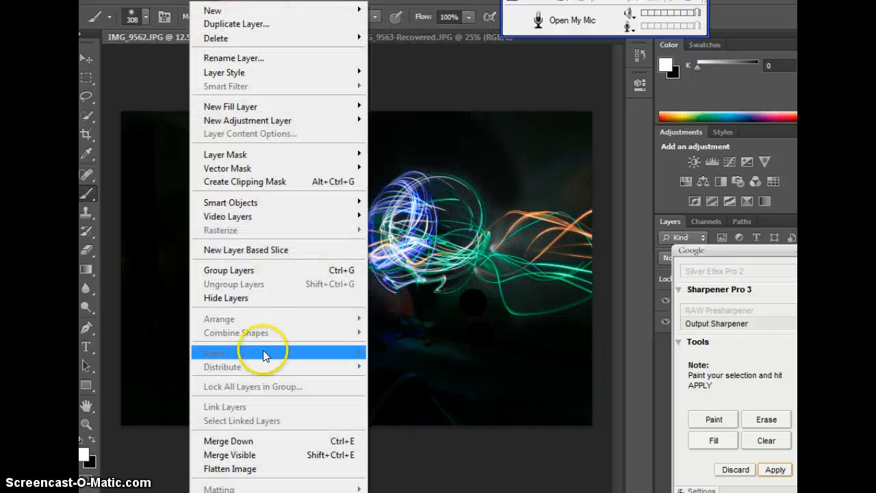
left_click(510, 431)
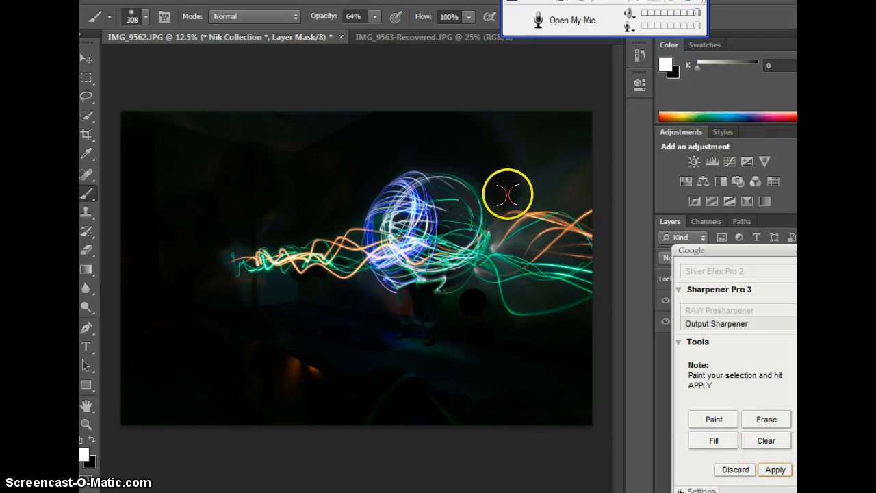
mouse_move(515, 195)
left_mouse_down()
mouse_move(579, 186)
mouse_move(576, 165)
mouse_move(579, 195)
left_mouse_up()
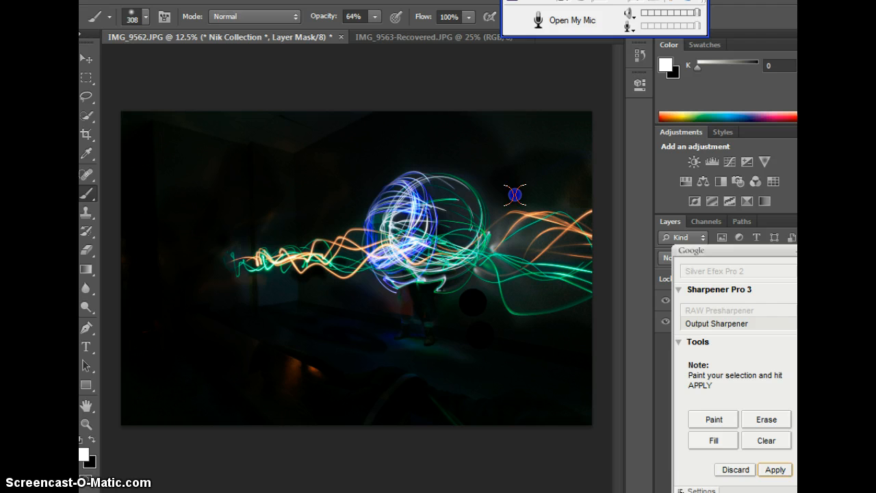
left_click(776, 469)
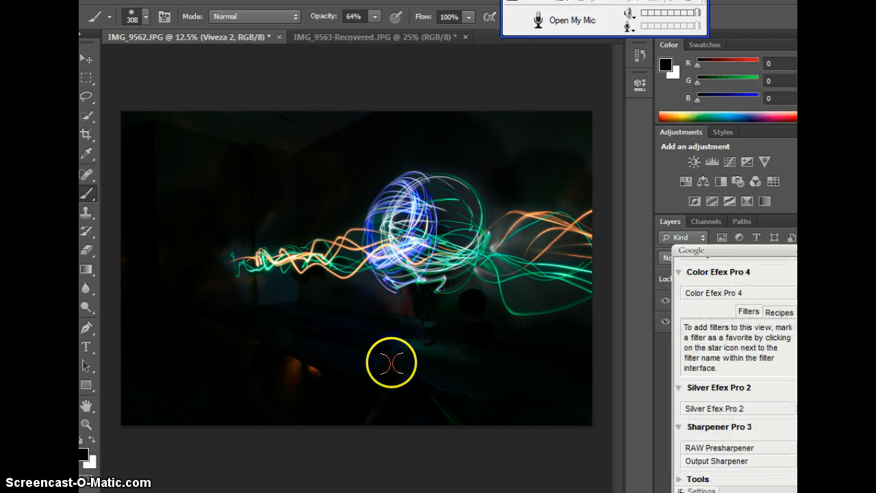
- Run Viveza 2 again on the whole photo with global structure set to 56%
left_click(303, 0)
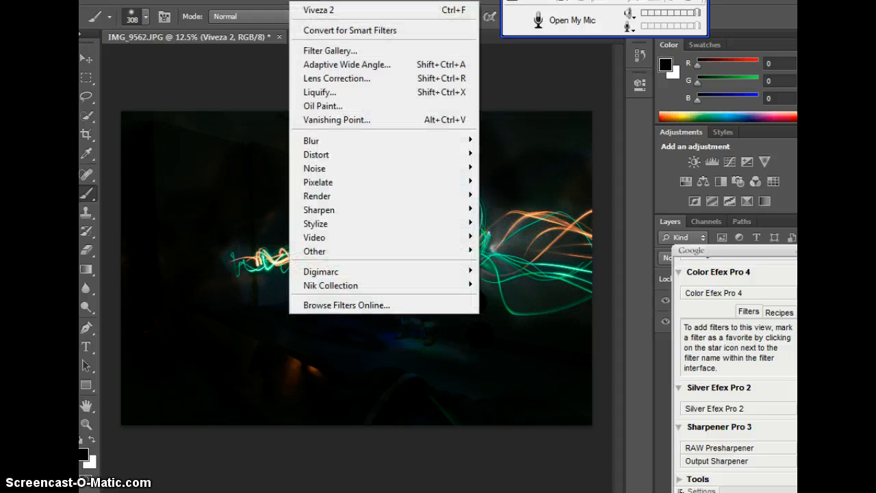
left_click(315, 286)
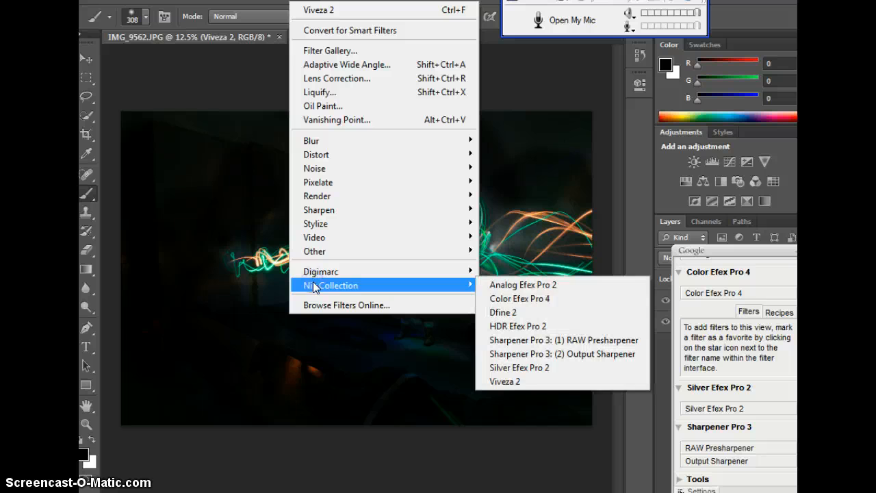
left_click(515, 383)
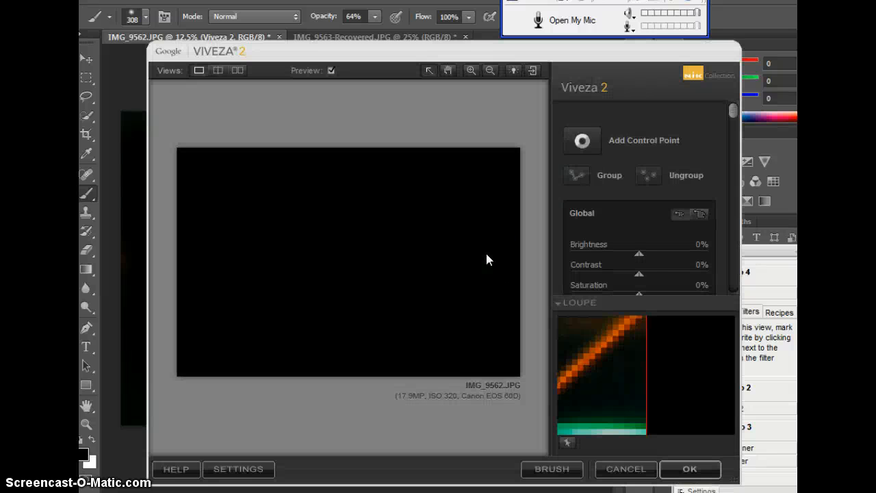
left_click_drag(733, 113, 726, 177)
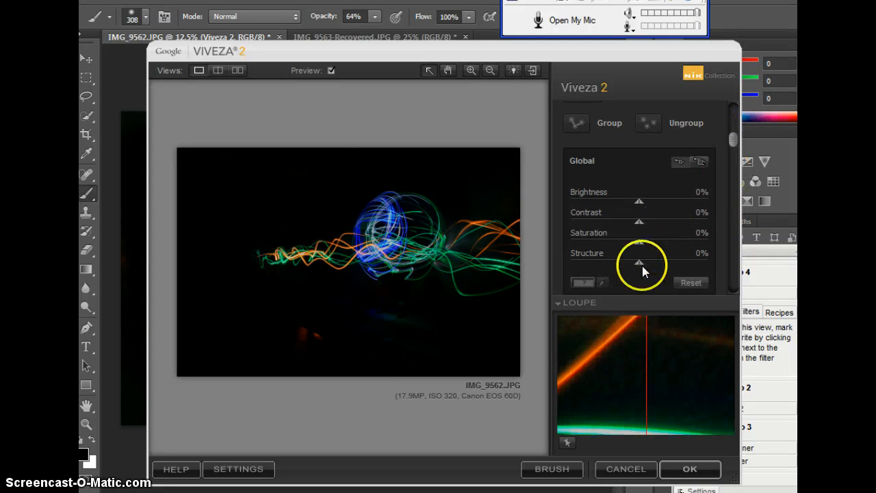
left_click_drag(640, 262, 680, 261)
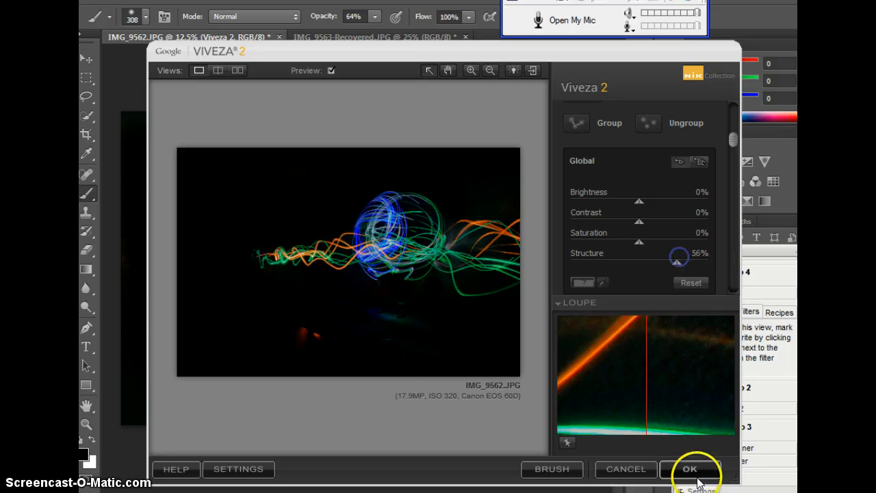
left_click(690, 471)
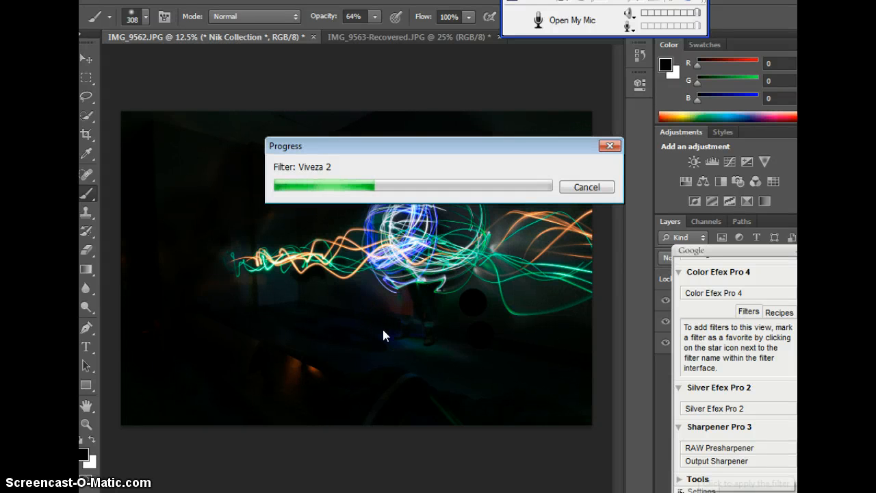
left_click(384, 322)
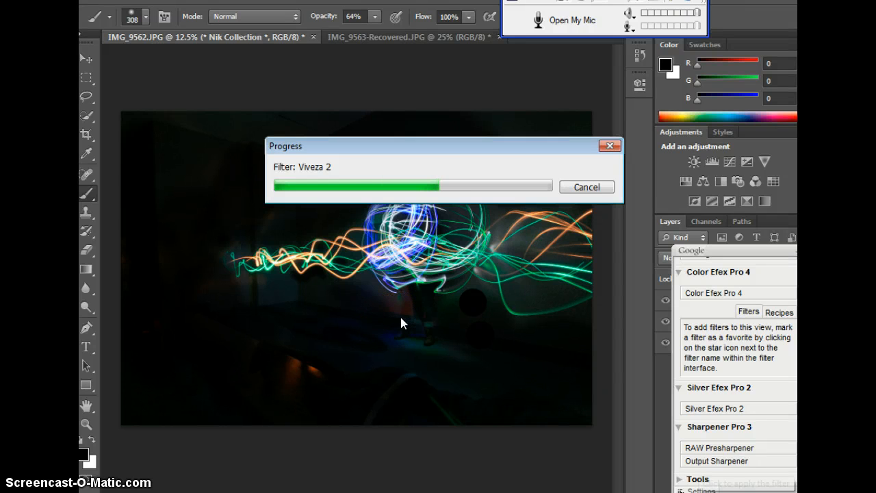
left_click(418, 301)
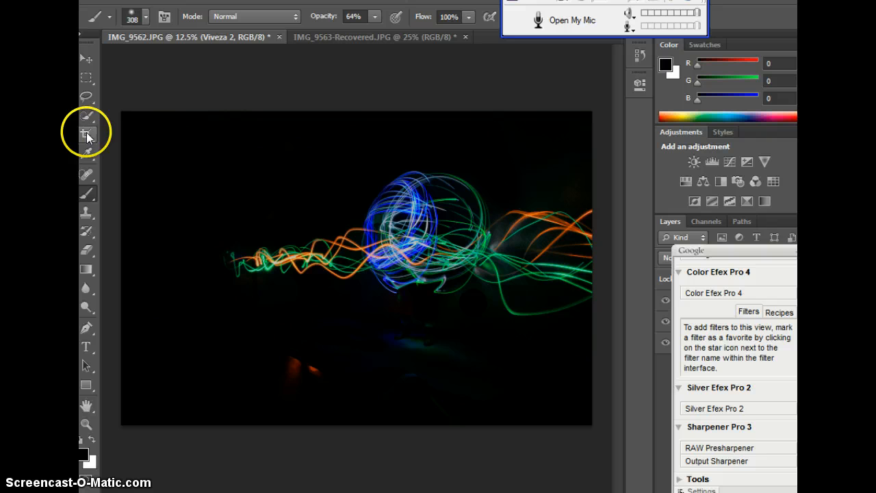
- Crop the photo to a wide rectangular selection around the light orb and trails, and activate the Crop tool
left_click(86, 77)
left_click_drag(234, 235, 163, 147)
left_click(165, 0)
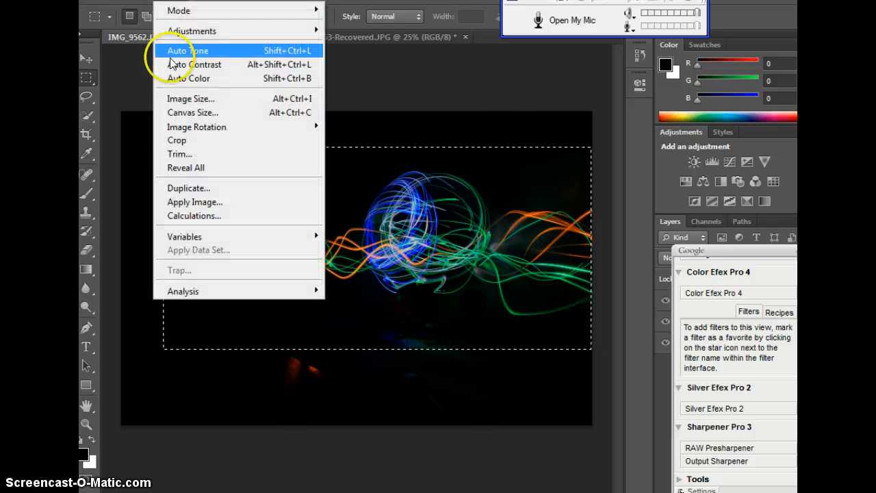
left_click(180, 141)
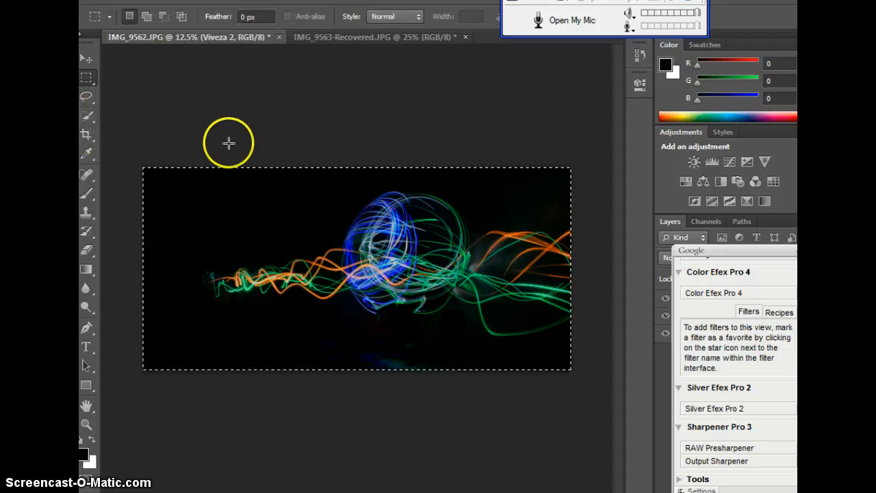
left_click(254, 120)
left_click(86, 135)
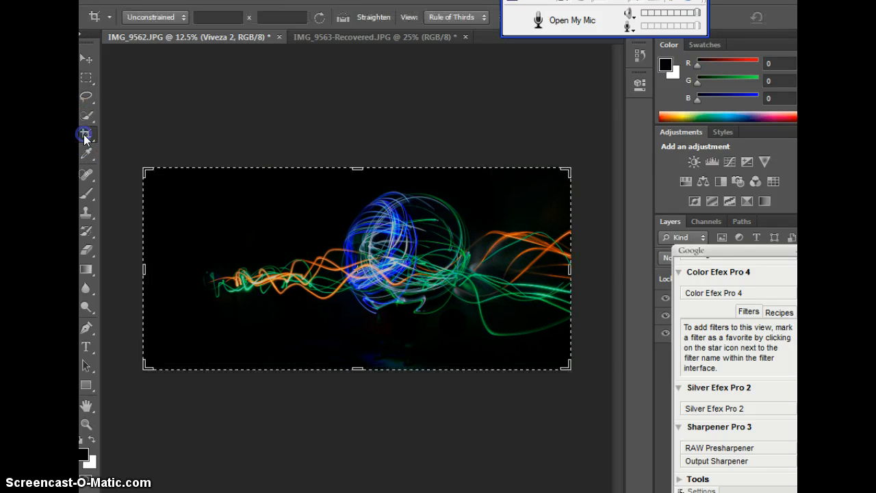
- Tighten the crop around the light trails by trimming the photo's left and top edges slightly inward
left_click_drag(144, 271, 170, 270)
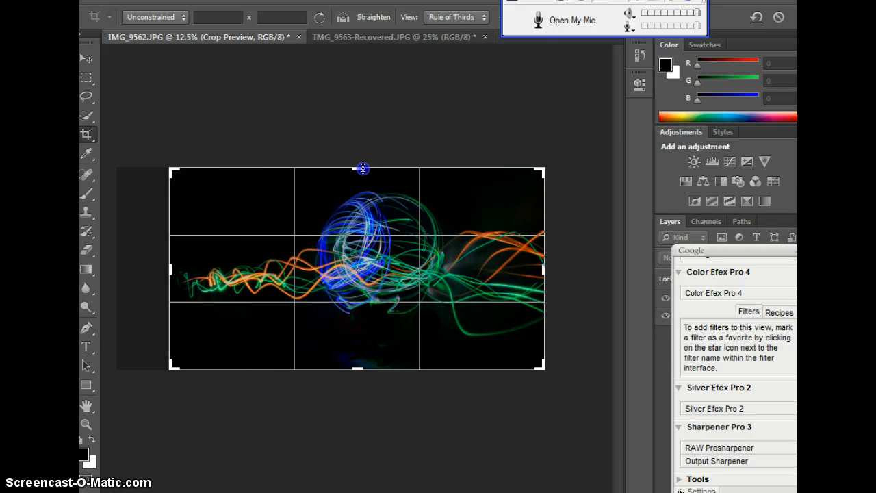
left_click_drag(368, 164, 366, 180)
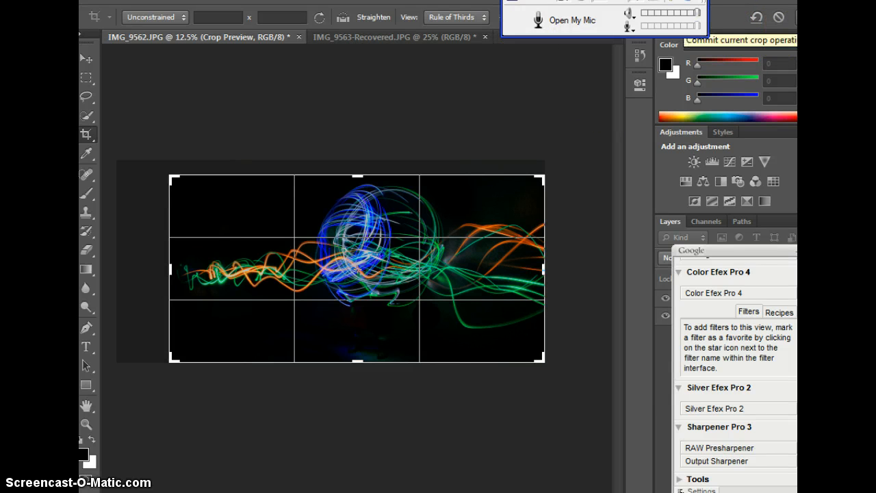
left_click(778, 17)
left_click(369, 126)
left_click(369, 127)
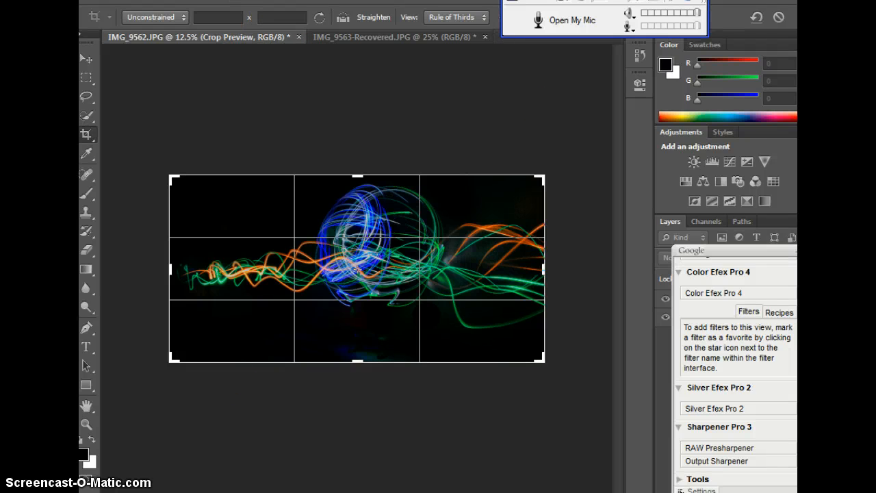
- Switch to the web browser and look through its open tabs, including the shared light-painting photo on Google+
key("alt+Tab")
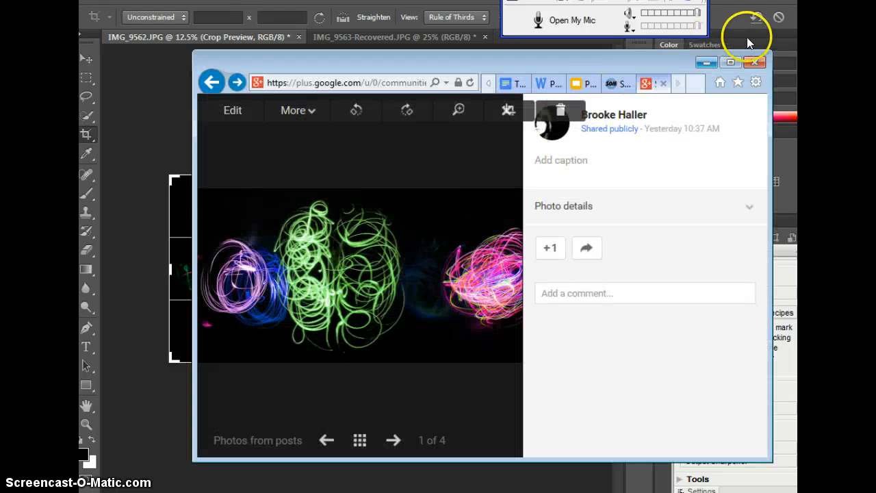
left_click(730, 62)
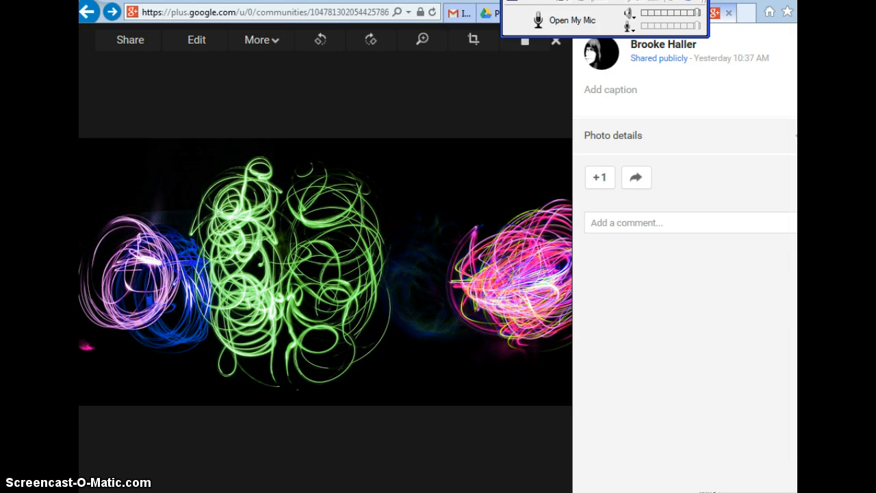
left_click(779, 0)
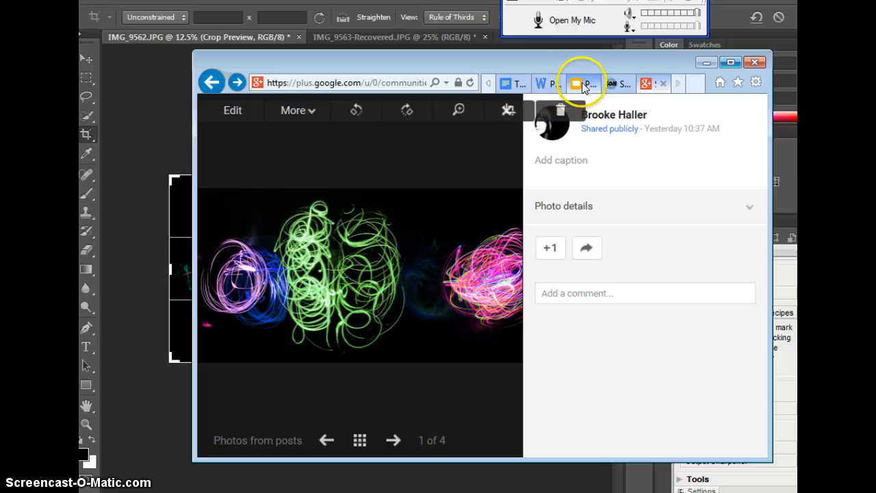
left_click(584, 87)
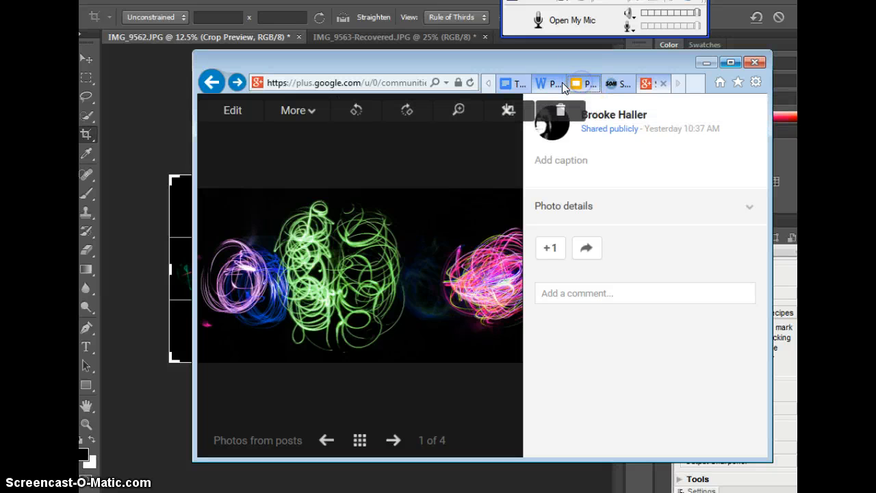
left_click(624, 84)
left_click(515, 82)
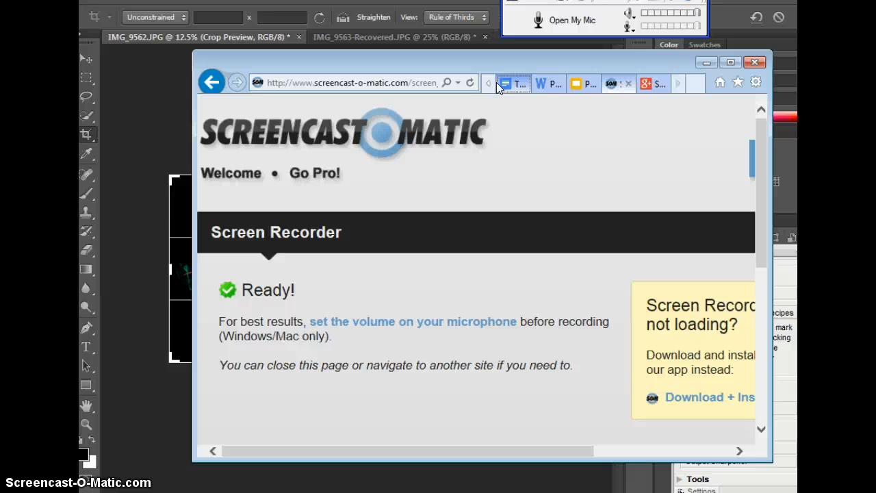
left_click(650, 81)
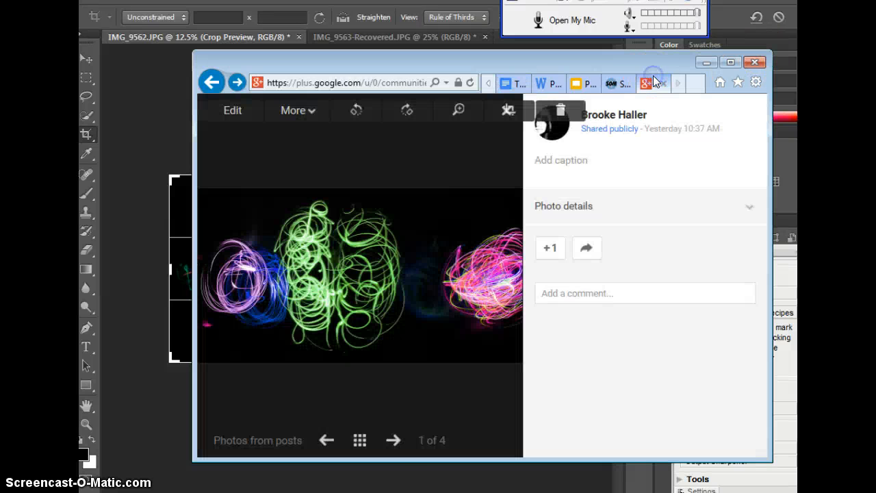
- Open the Shutter Speed presentation from the Shooting Assignments: Technical Photography folder in the shared Digital Media Arts Spring 2015 Drive folder and find its shooting-assignment slides
left_click(754, 82)
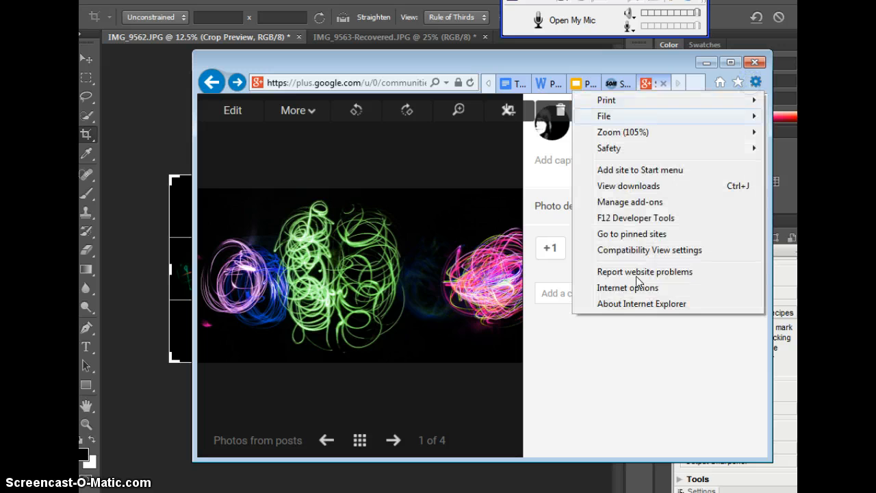
left_click(737, 81)
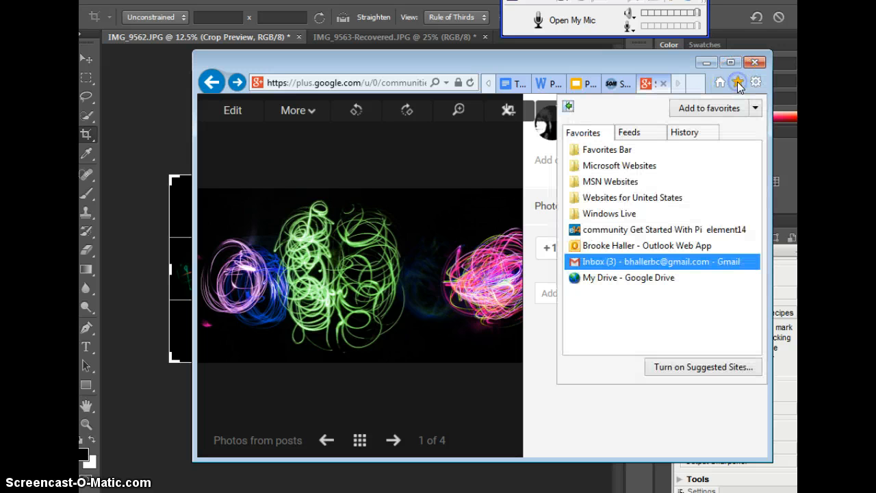
left_click(617, 279)
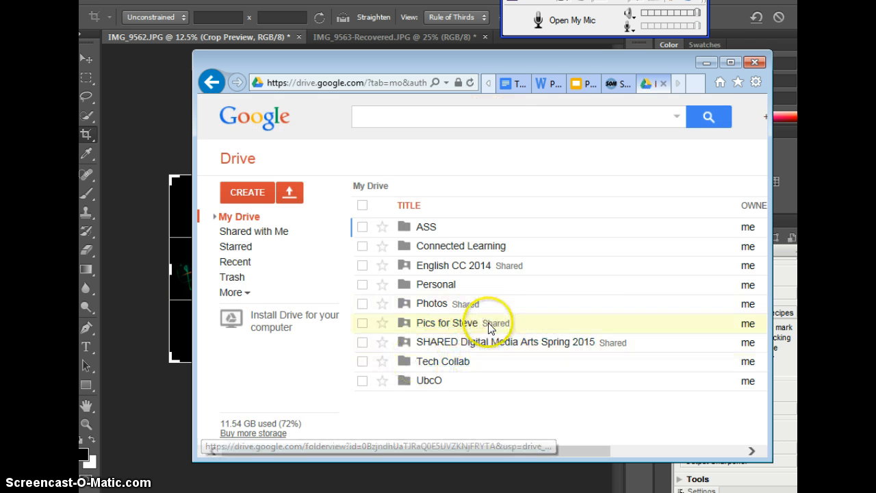
left_click(464, 342)
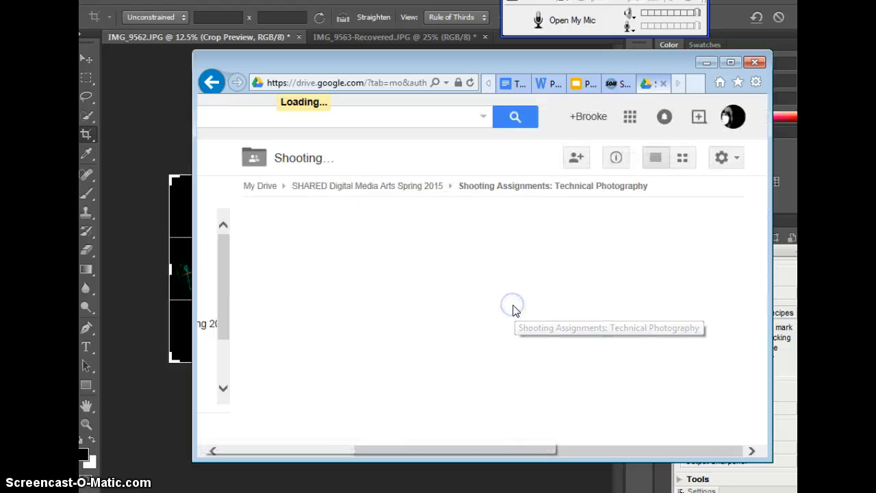
left_click(373, 266)
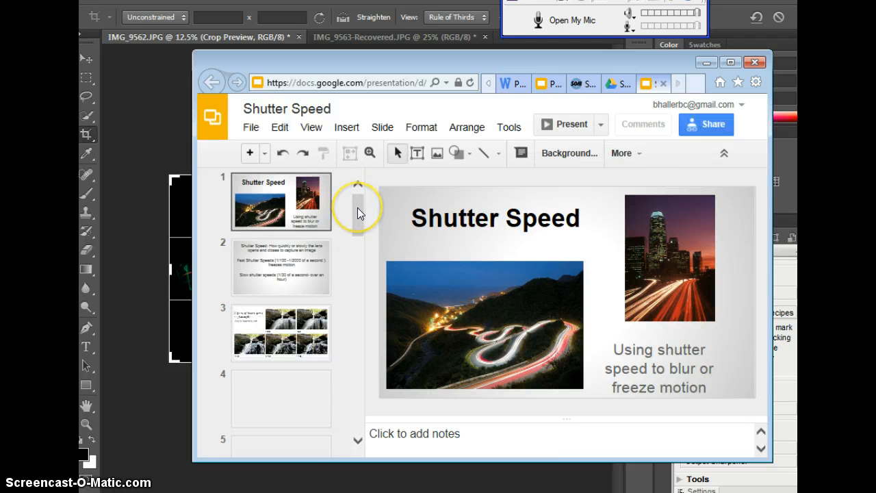
left_click_drag(356, 205, 351, 406)
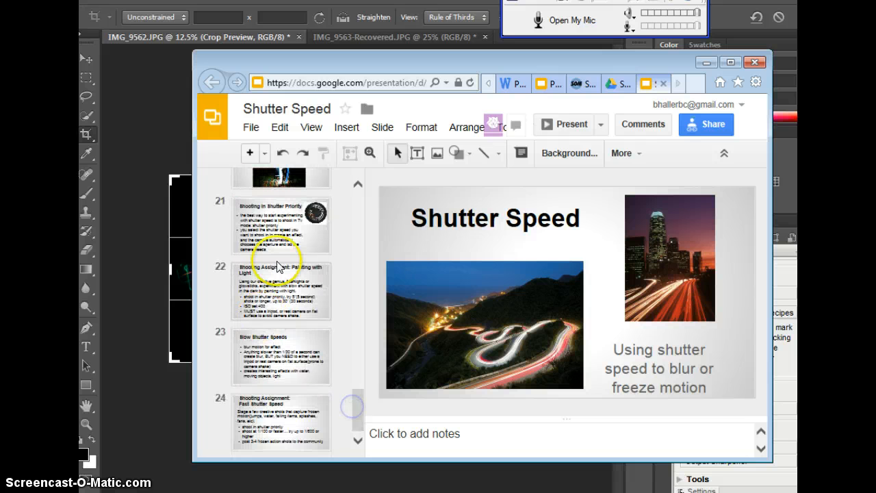